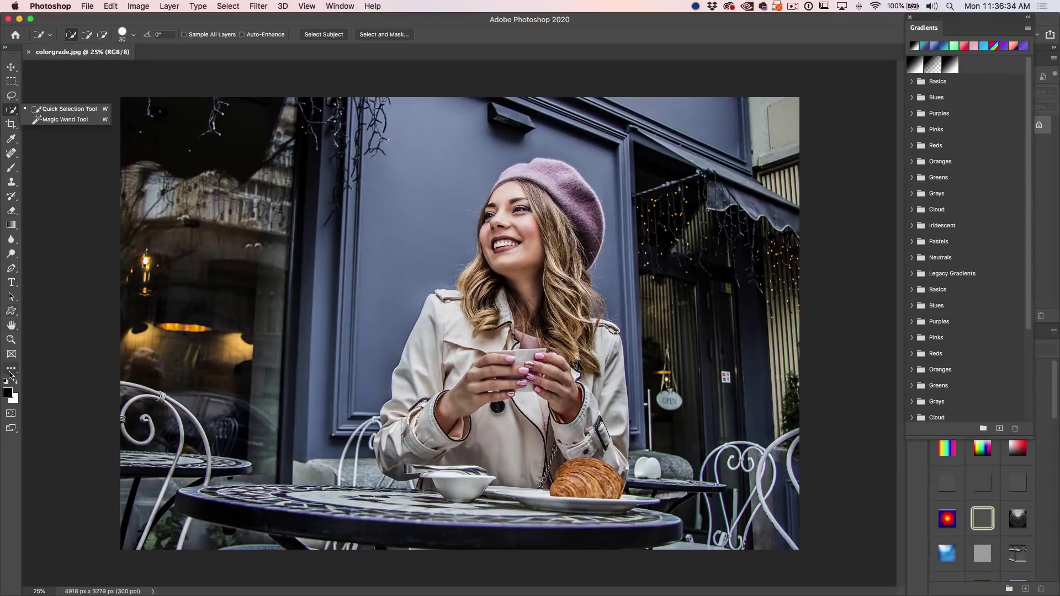
- Restore the default toolbar layout so the Object Selection and Frame tools return to their standard slots, and activate the Move tool
key(w)
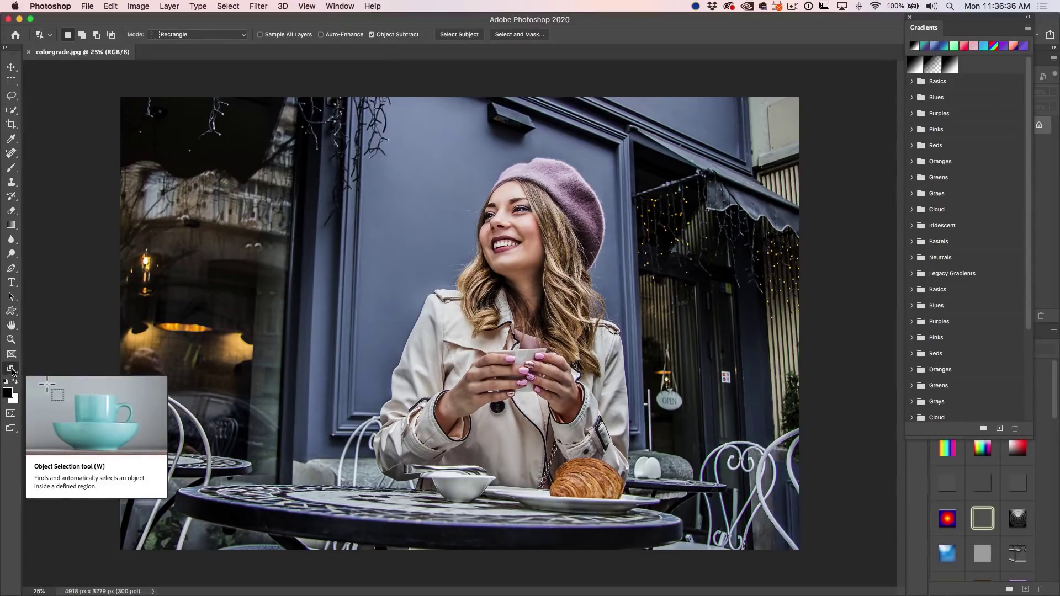
click(12, 372)
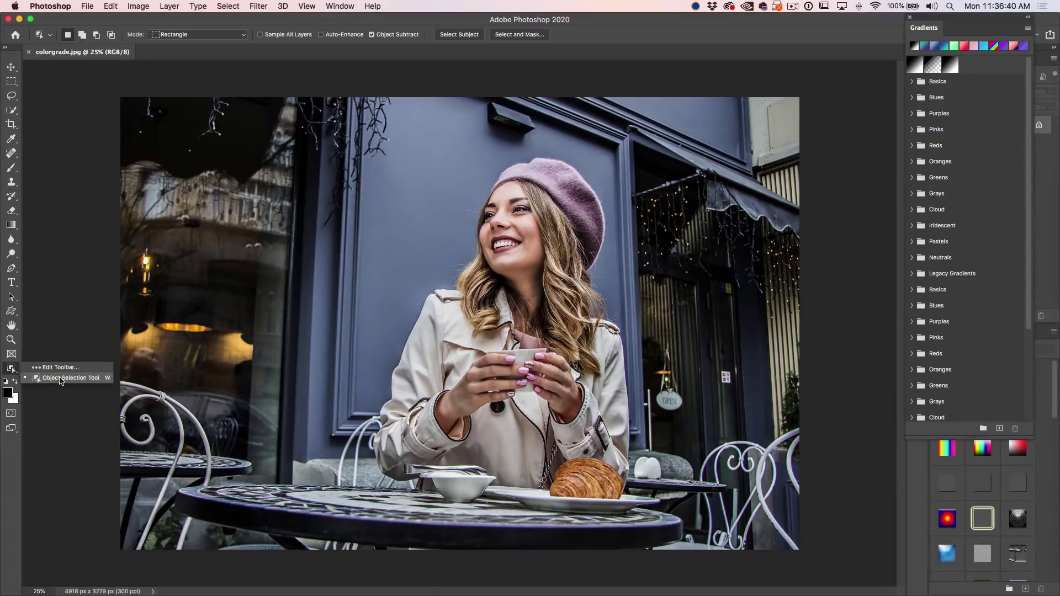
click(58, 368)
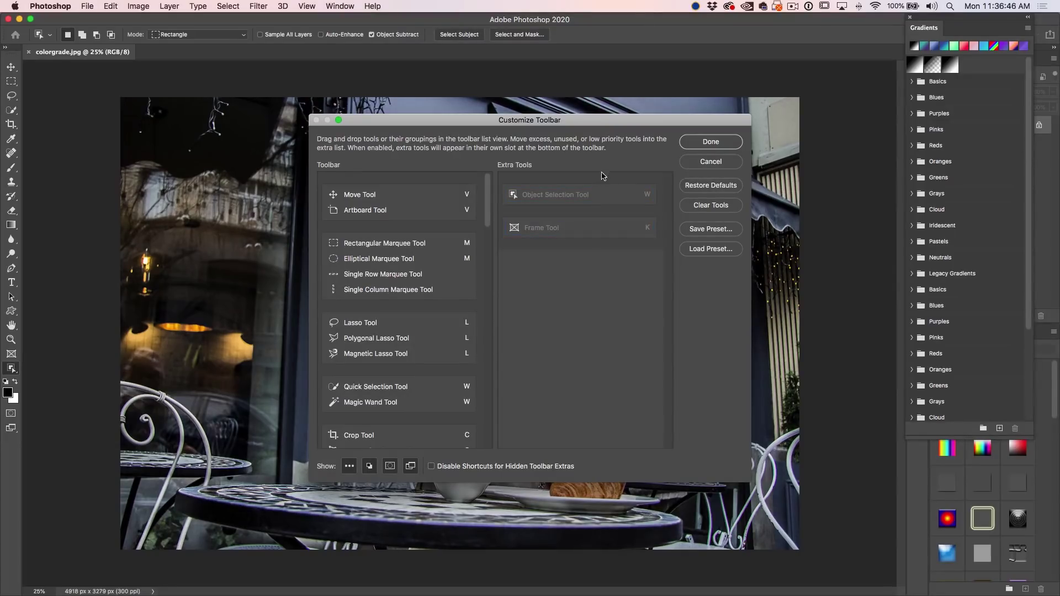
click(710, 186)
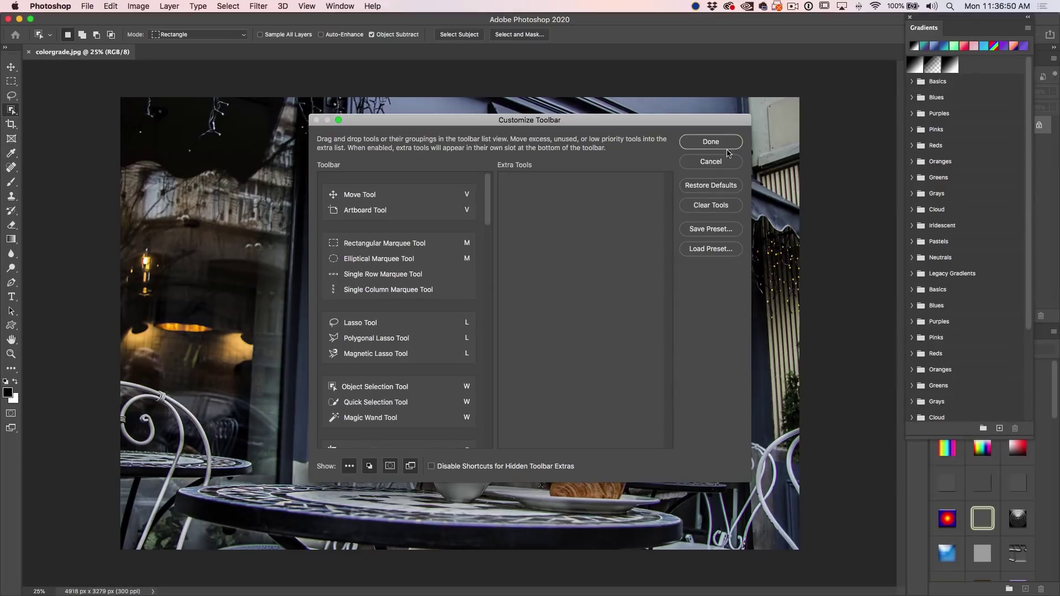
click(726, 144)
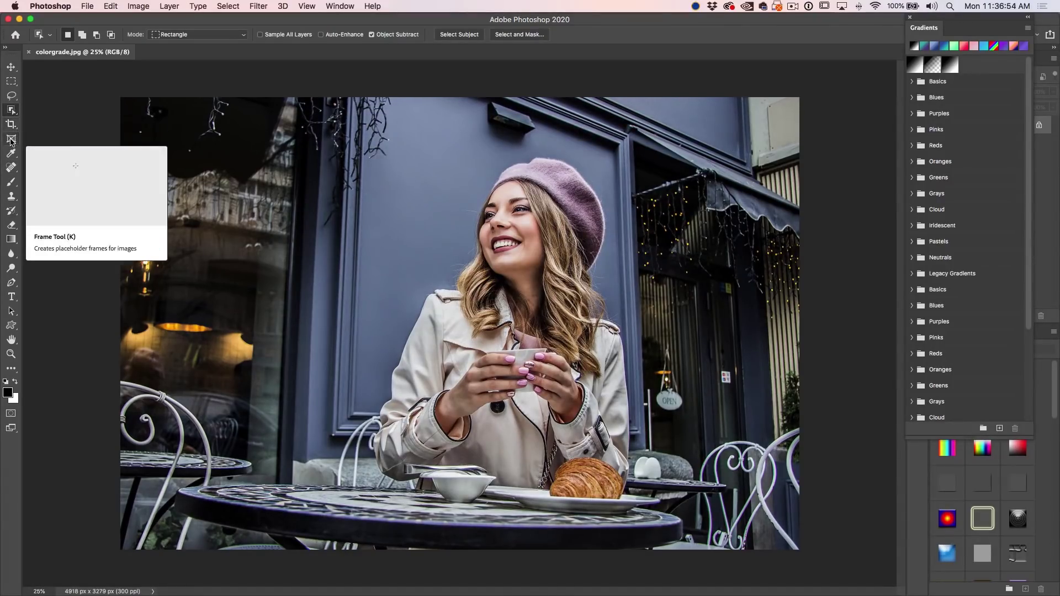
key(v)
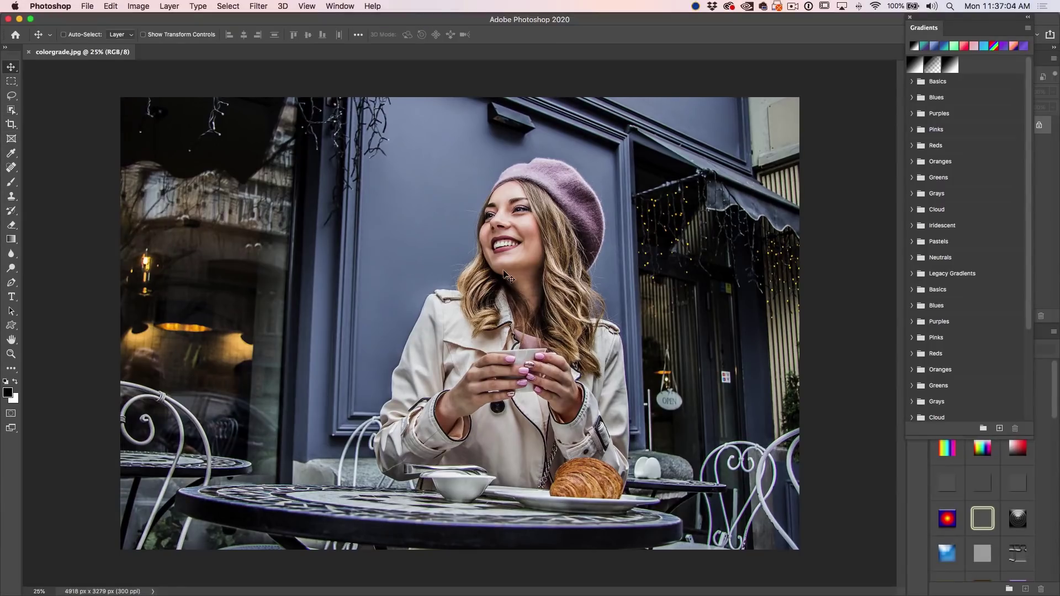
- Move the floating Gradients panel off the Layers and Styles panels so that they are uncovered
drag(955, 21, 827, 53)
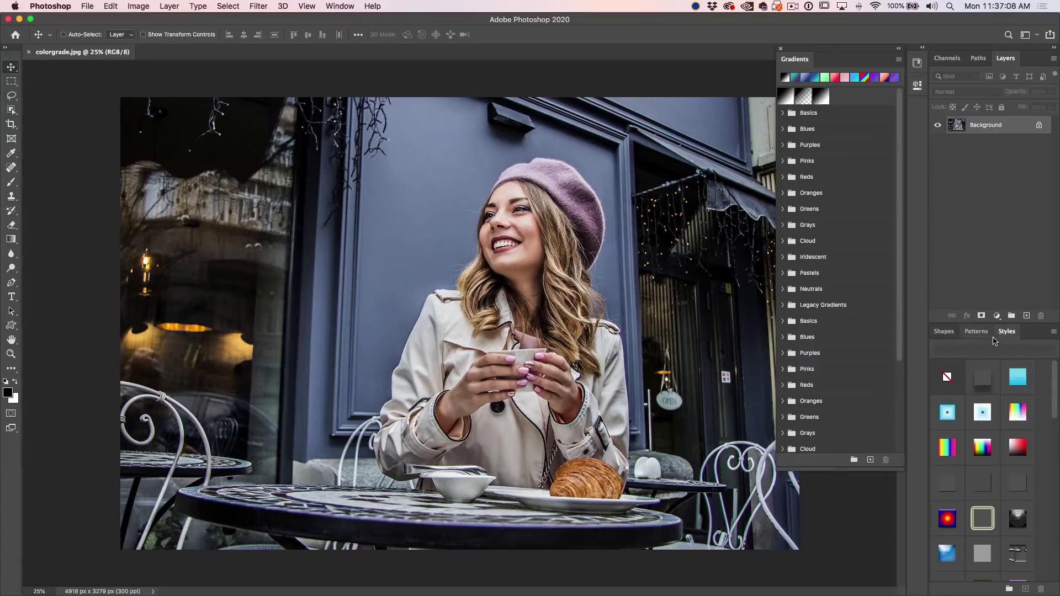
scroll(1057, 381, down, 3)
- Relaunch Adobe Photoshop 2020 with its preferences reset, confirming deletion of the settings file
click(395, 584)
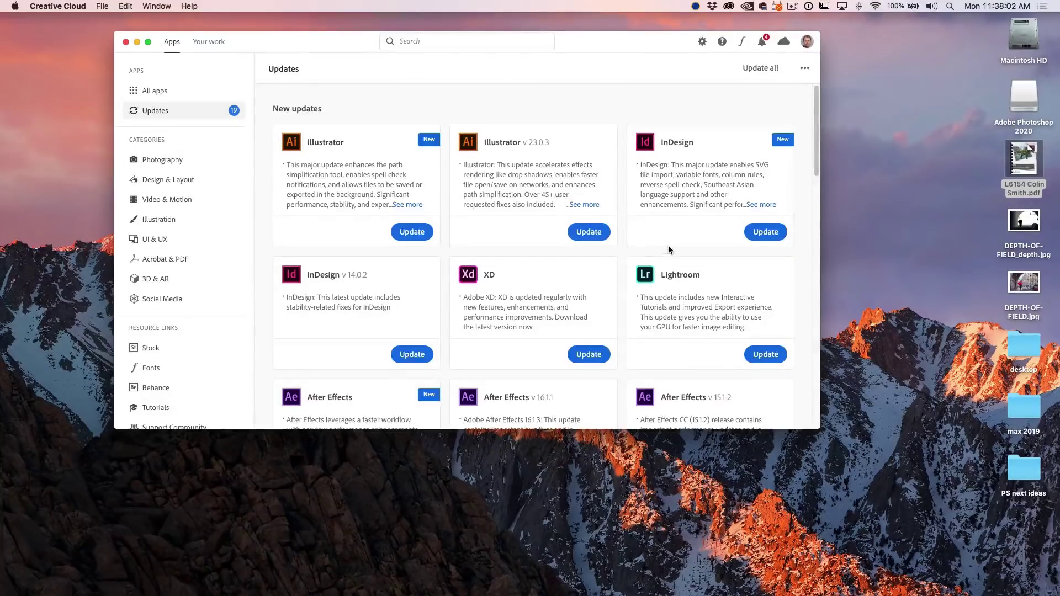
mouse_move(643, 595)
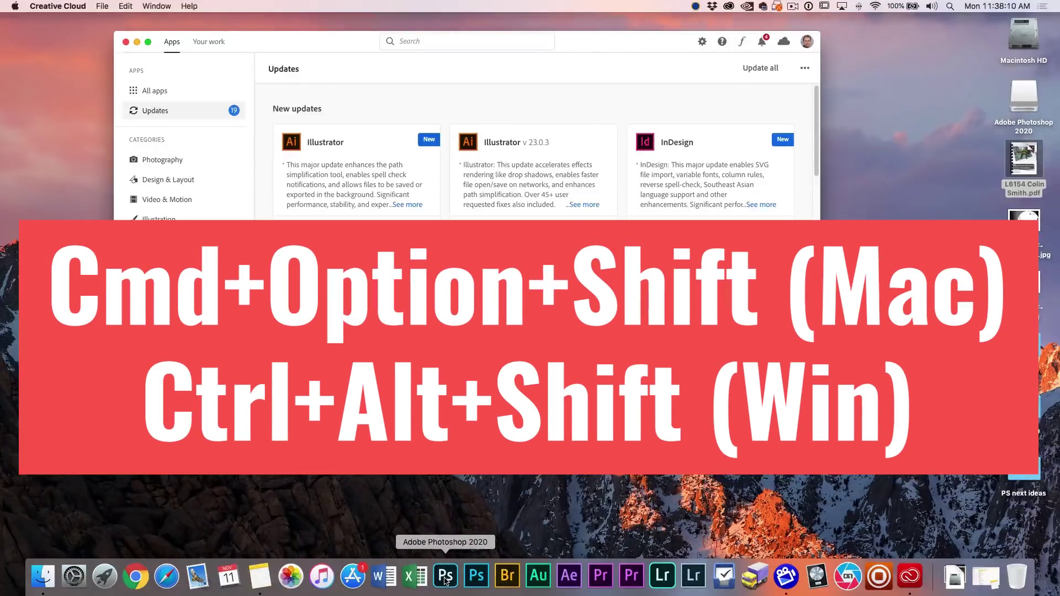
right_click(445, 578)
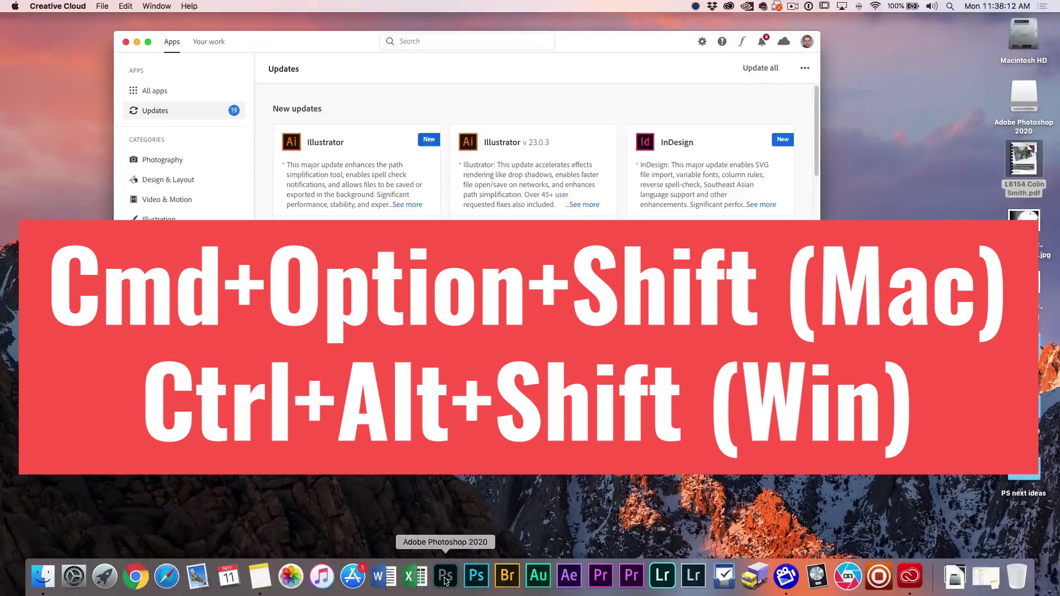
alt+shift+super+click(446, 578)
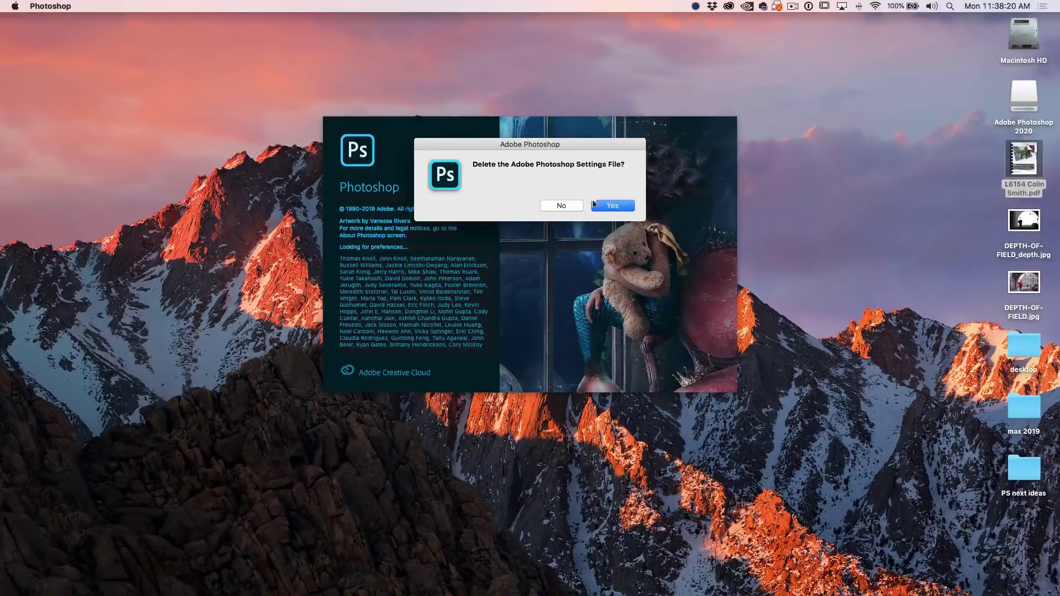
click(613, 206)
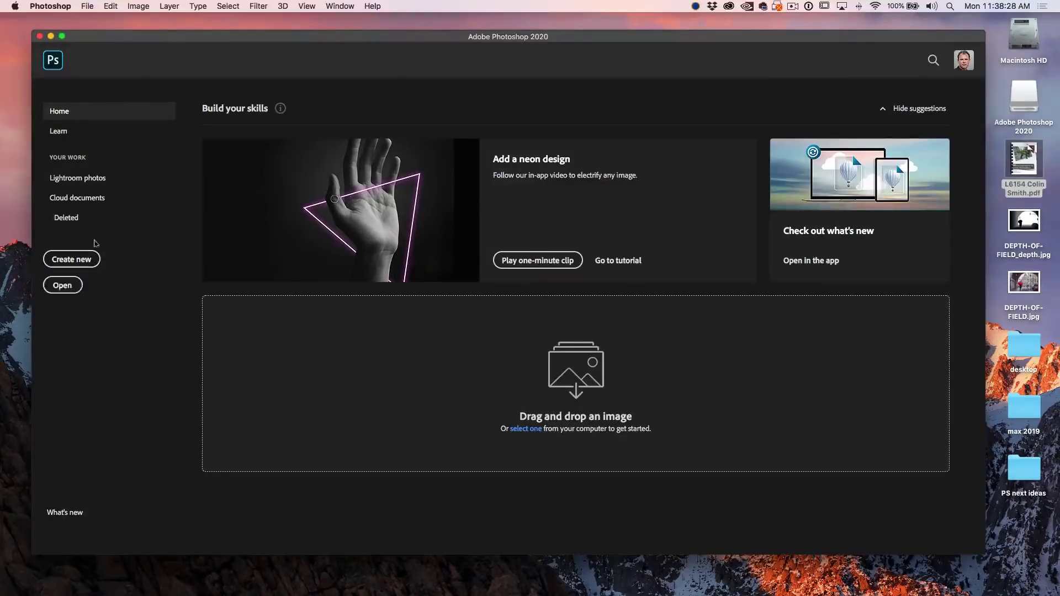
- Create a new document from the Clipboard preset, 3500 x 2334 px at 300 ppi, and maximize the application window
click(80, 261)
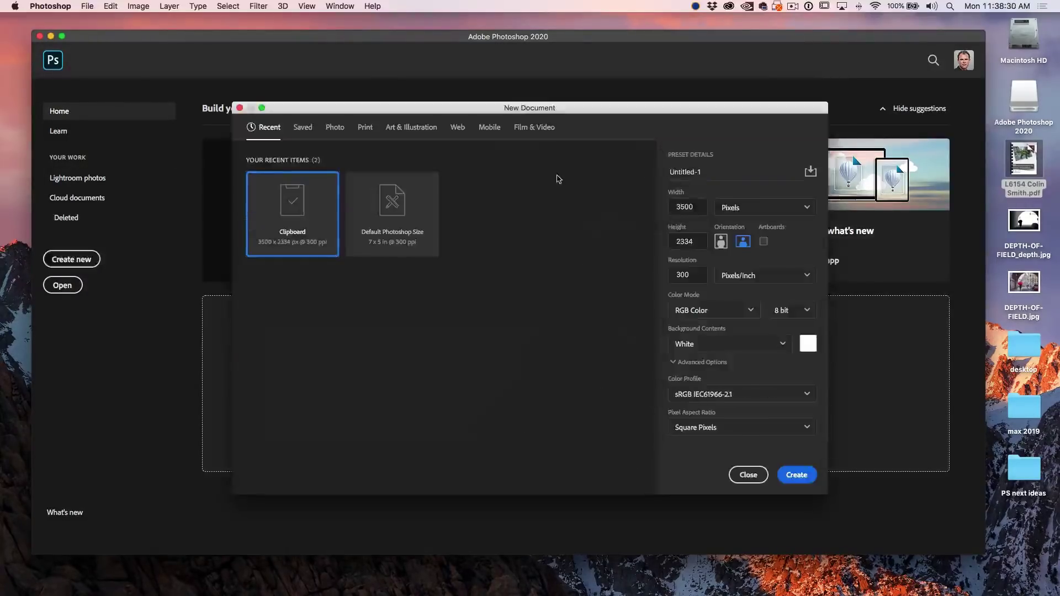
click(795, 476)
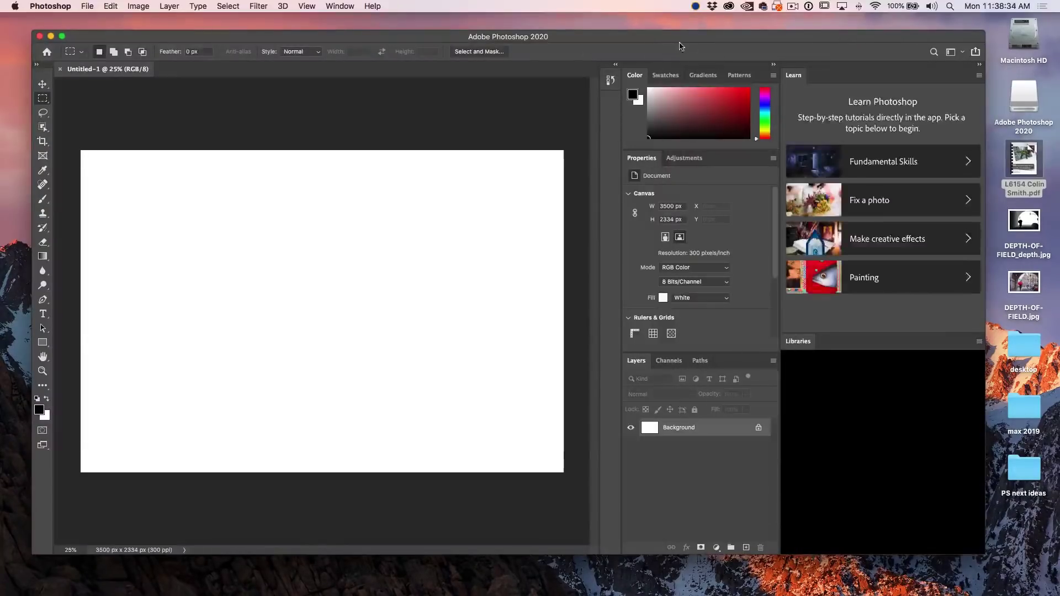
click(62, 37)
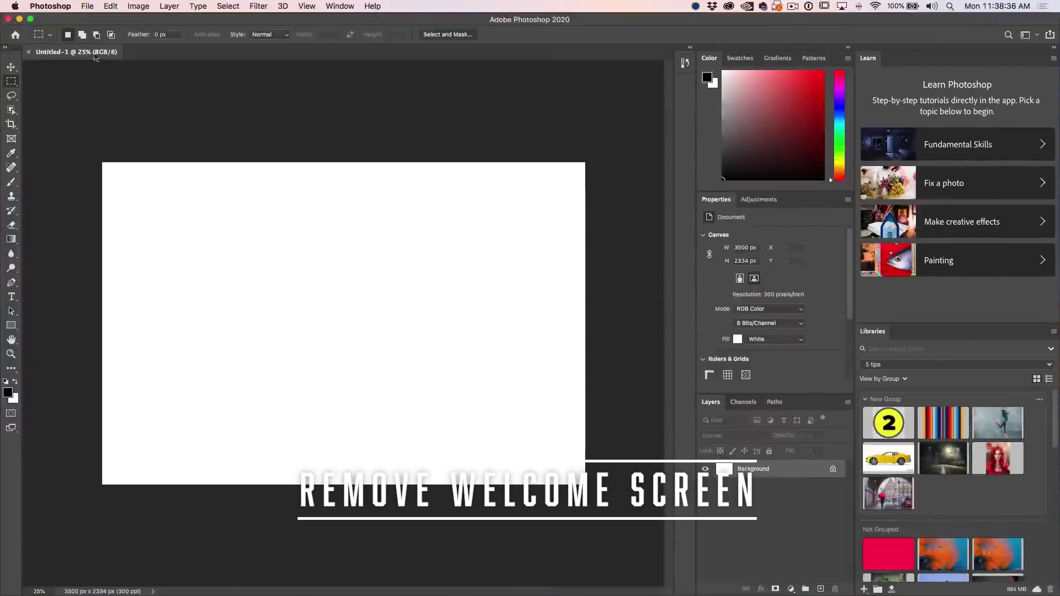
- Disable automatic display of the Home Screen in the general preferences and close the blank Untitled-1 document
click(50, 6)
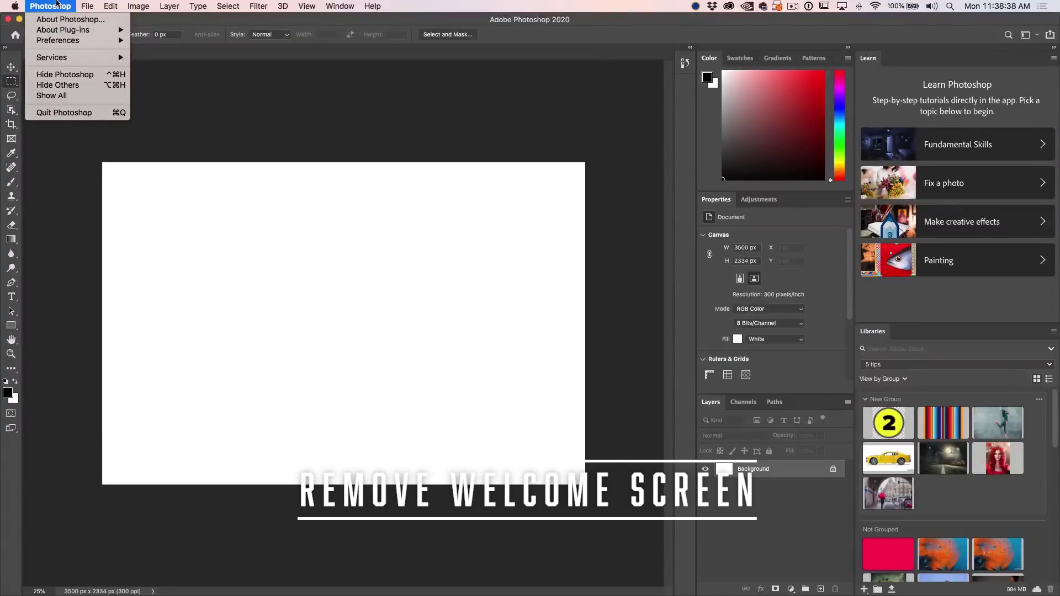
mouse_move(74, 41)
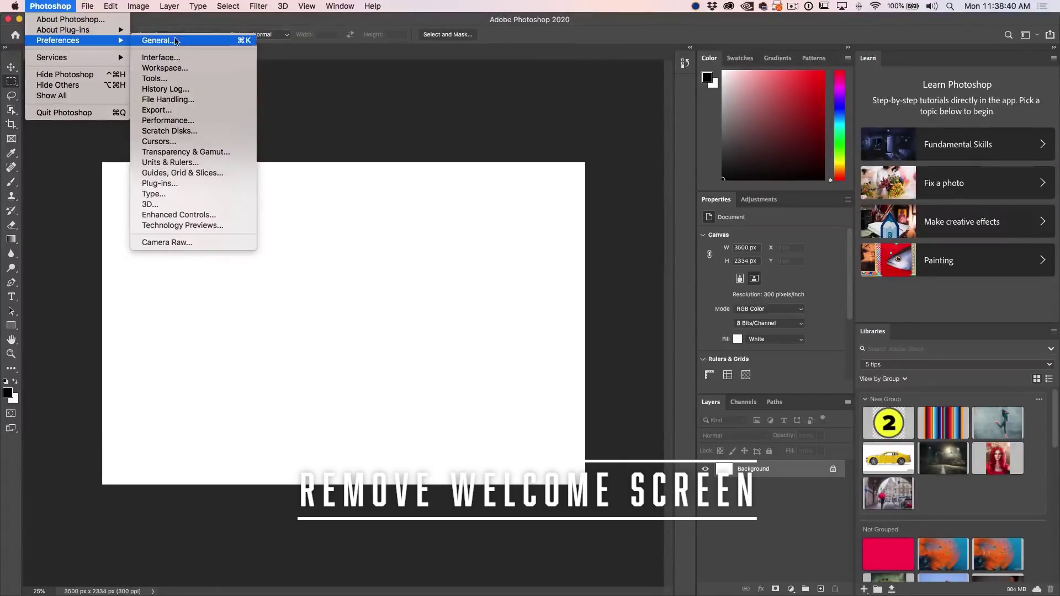
click(157, 40)
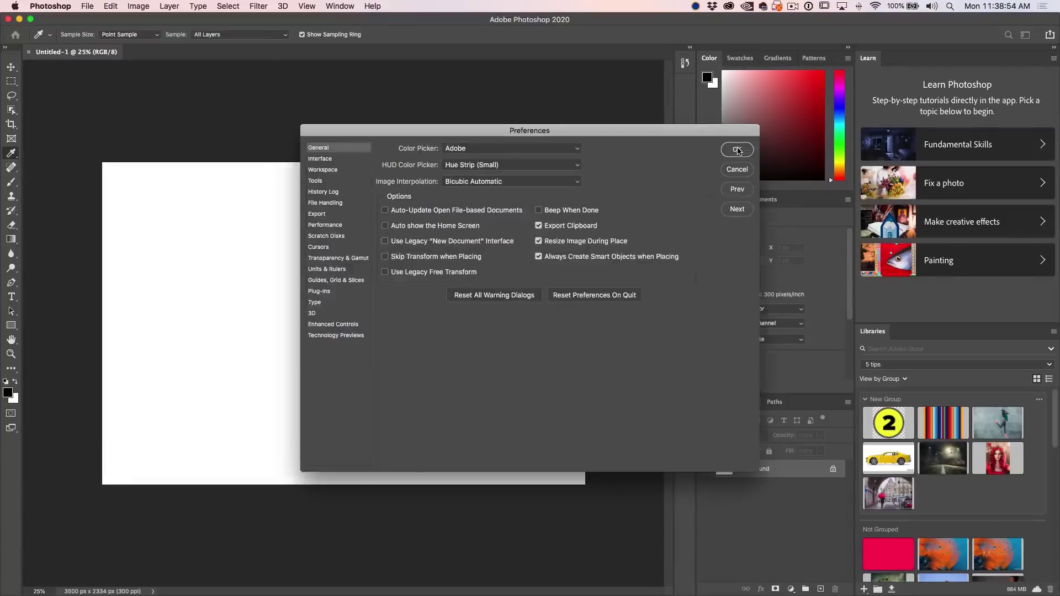
click(738, 150)
key(m)
click(28, 52)
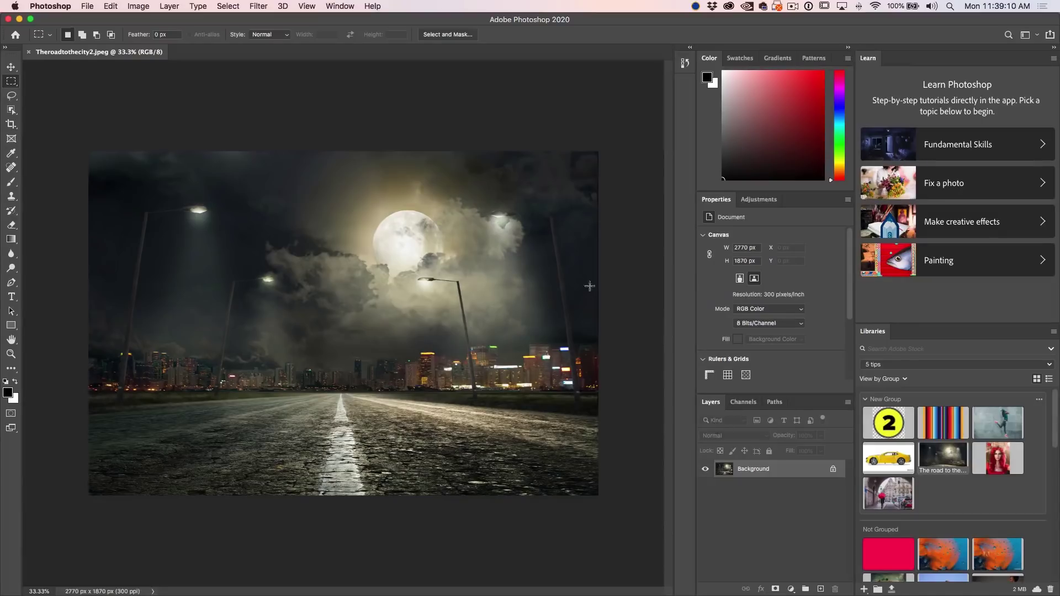
- Activate the Gradient tool and load the Black, White preset in the Gradient Editor
click(11, 239)
click(55, 240)
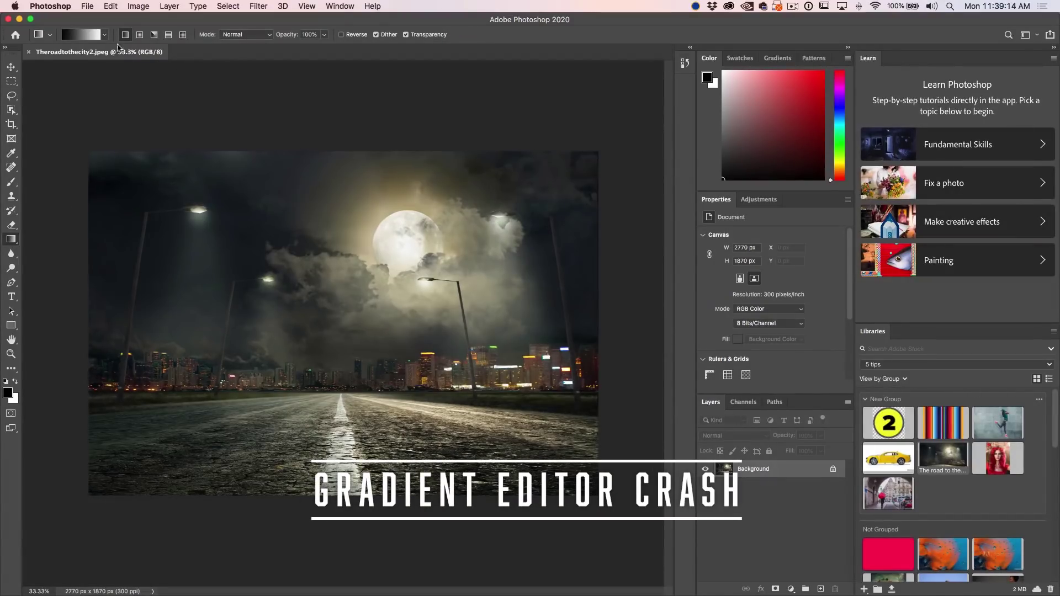
click(86, 37)
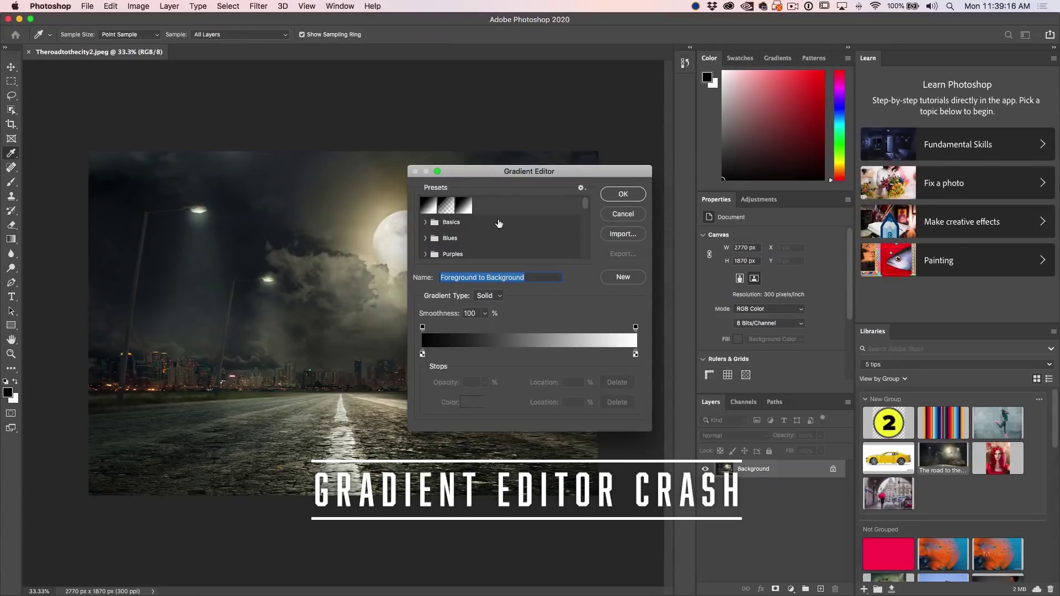
click(463, 205)
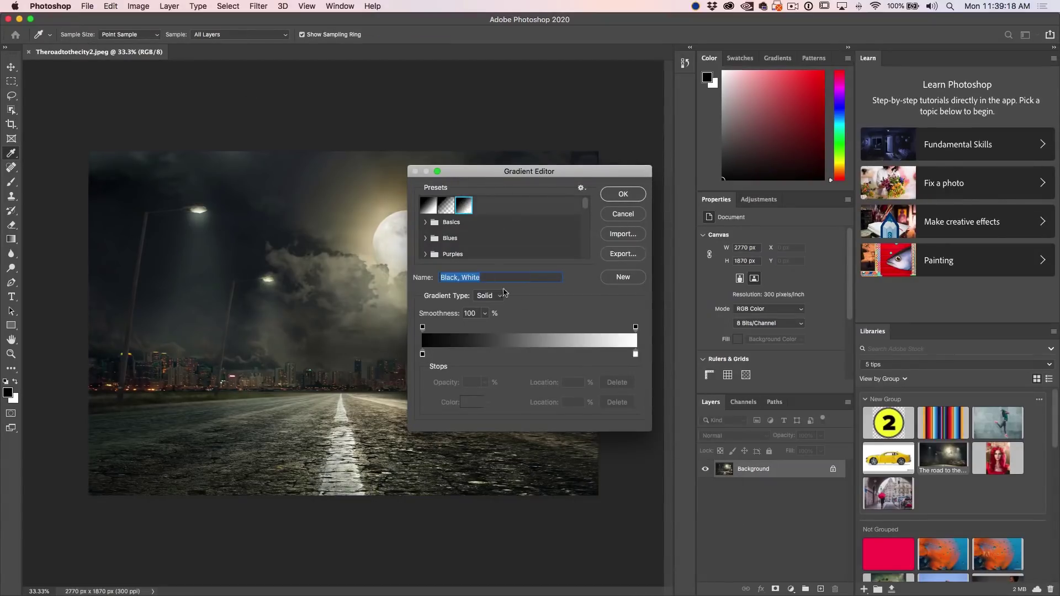
- Change the gradient's white end color stop to red
click(635, 354)
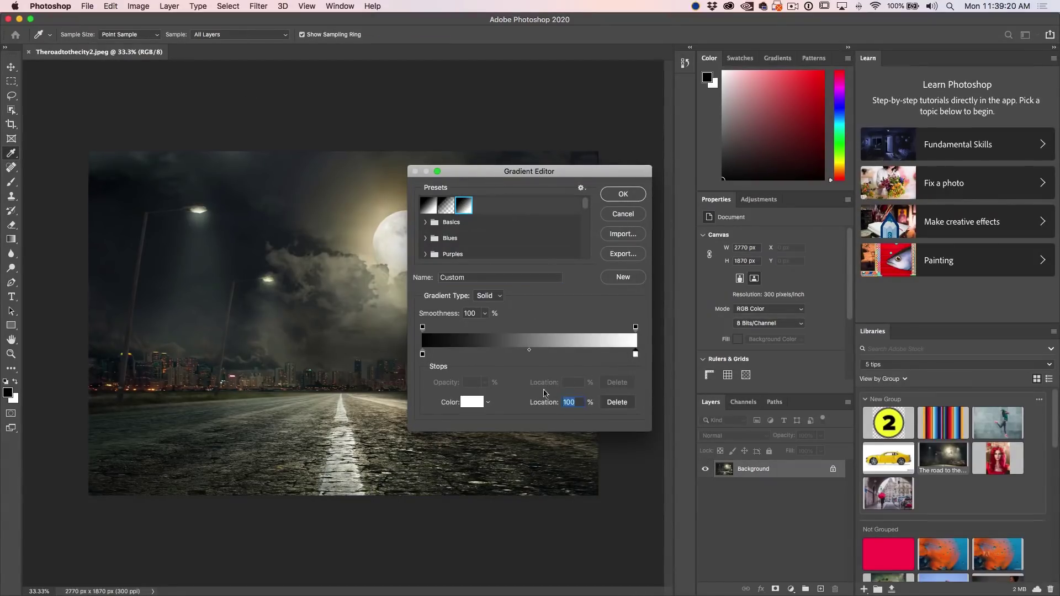
click(478, 408)
click(504, 265)
click(645, 219)
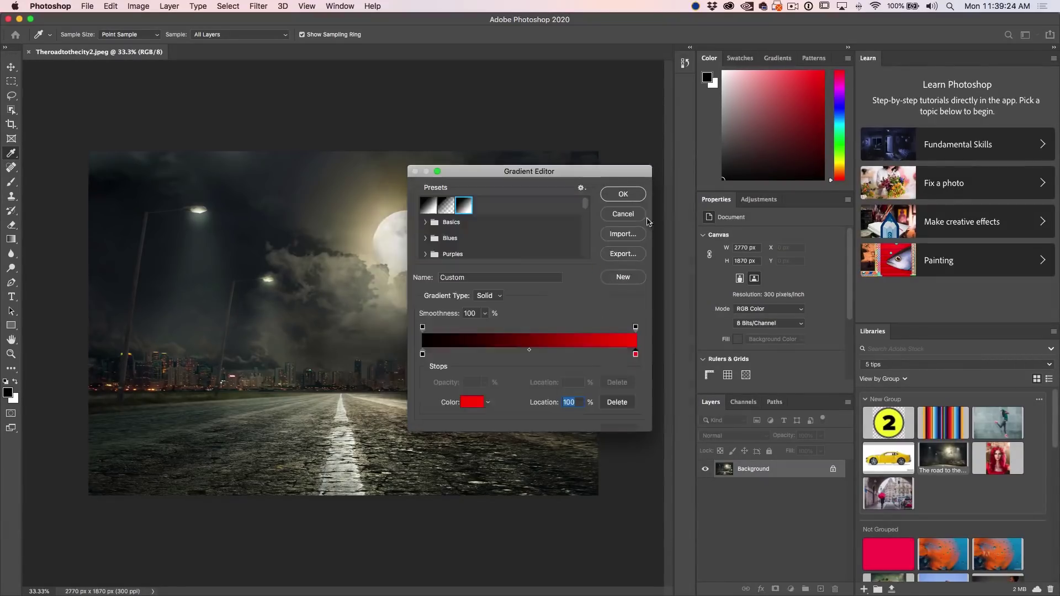
- Set the gradient's black start color stop to blue 2c2cd2, and discard the gradient edits
click(423, 354)
click(473, 399)
click(500, 249)
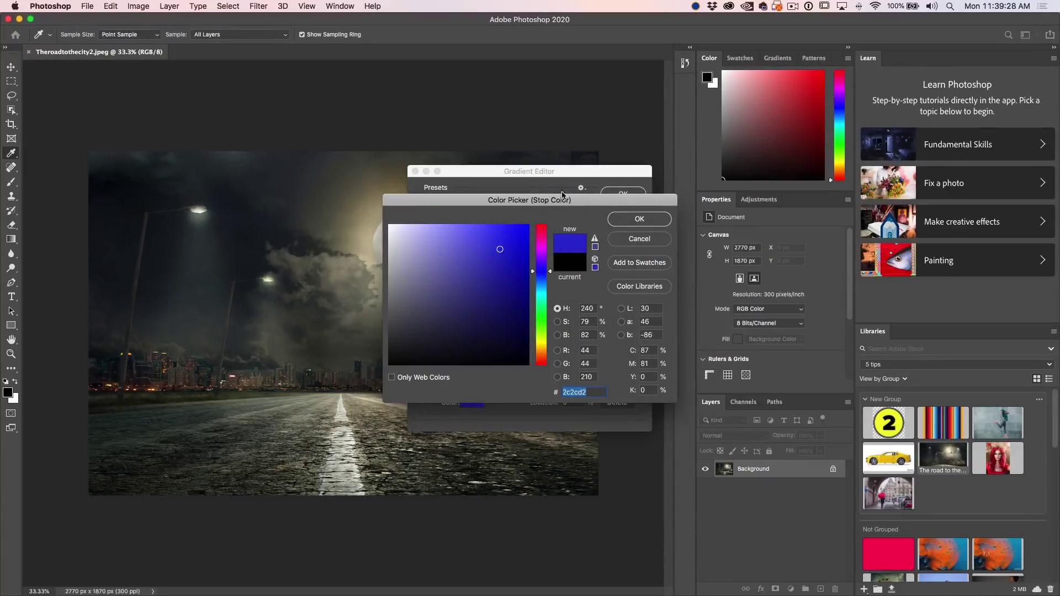
click(656, 220)
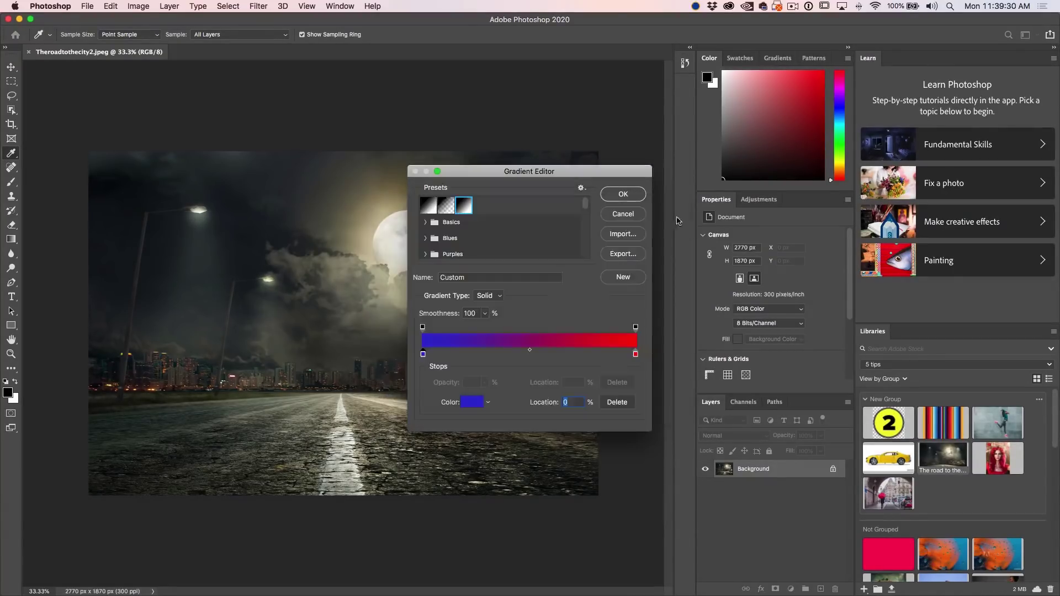
click(639, 215)
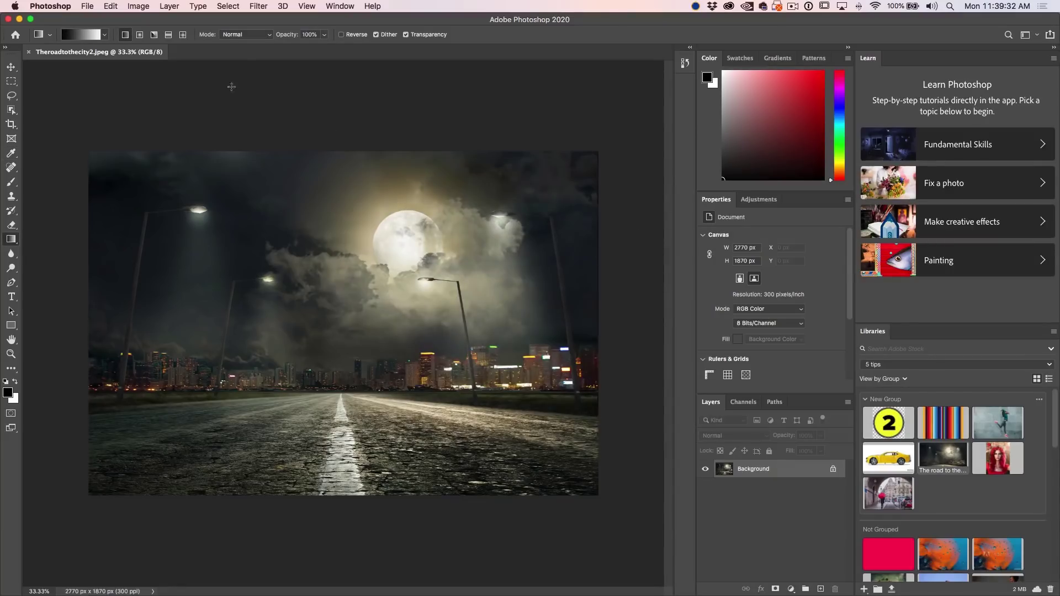
- Turn on Legacy Compositing in the performance preferences
click(88, 6)
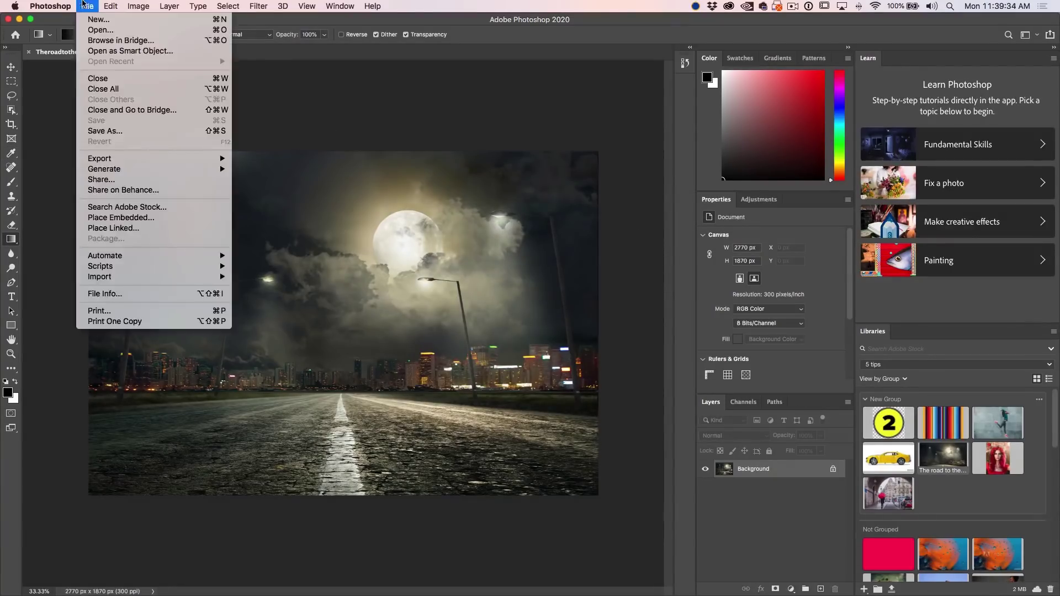
mouse_move(73, 5)
mouse_move(72, 44)
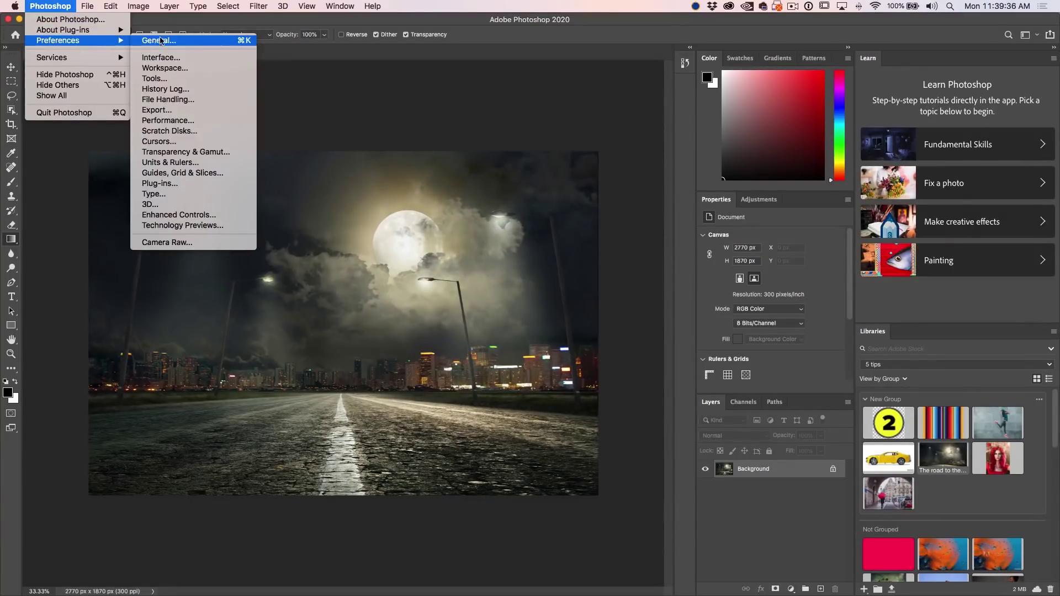
click(190, 122)
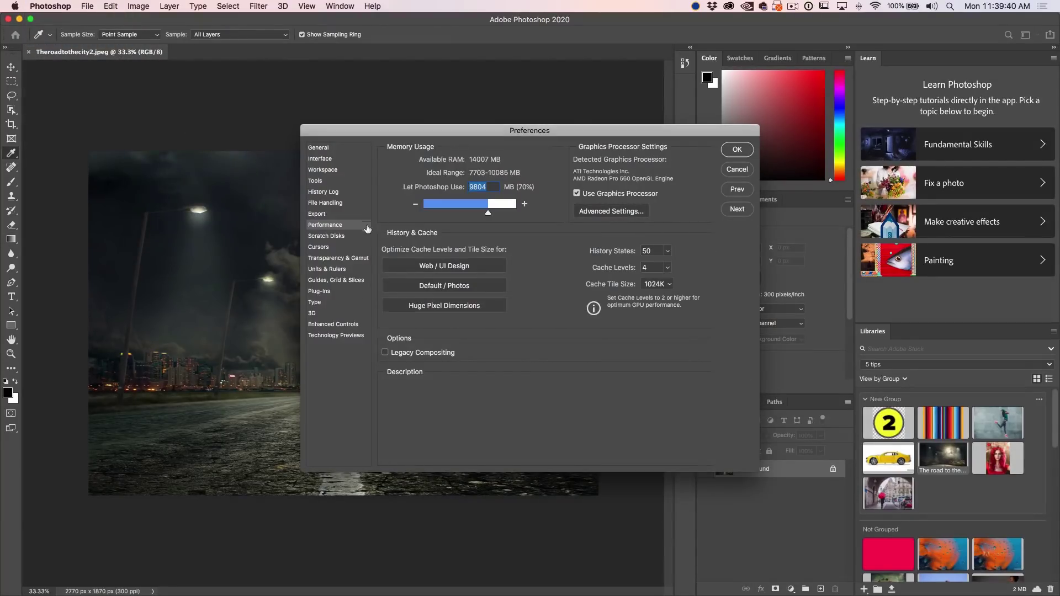
click(395, 356)
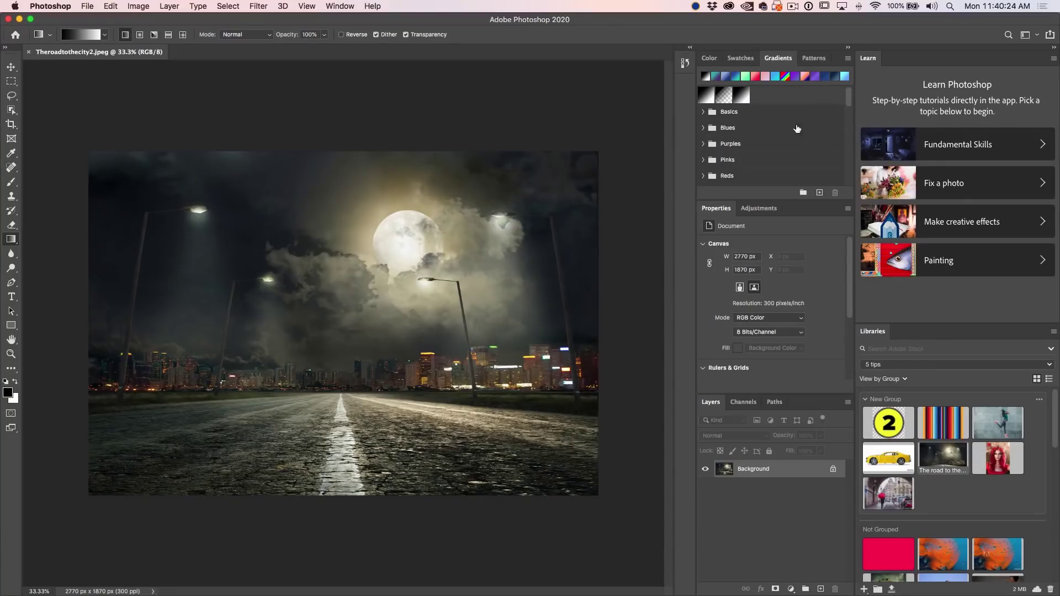
- Add the Legacy Patterns and More set to the Patterns panel and expand its group to show the subfolders
click(815, 61)
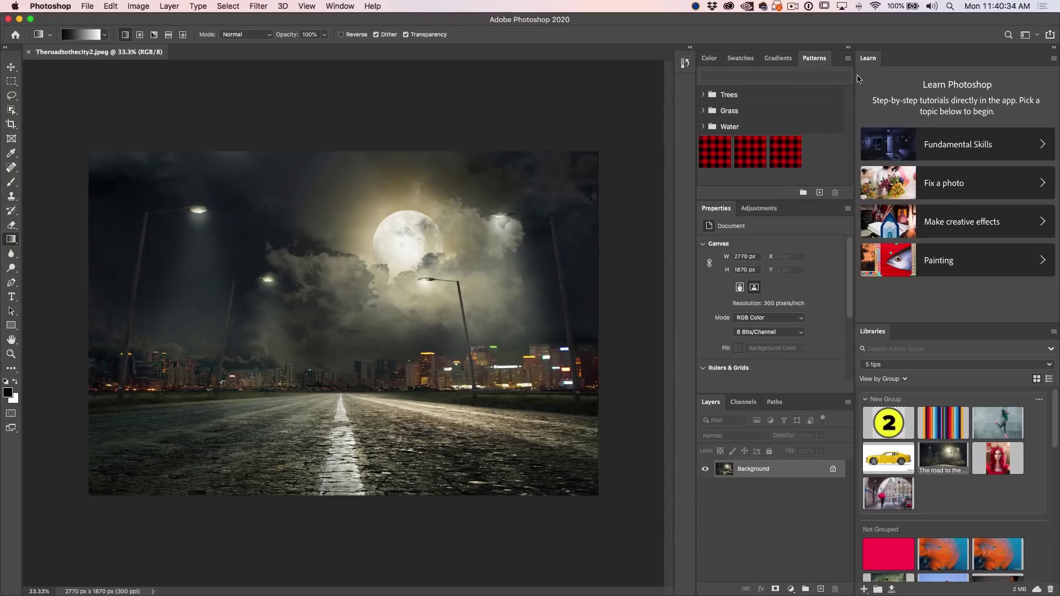
click(849, 58)
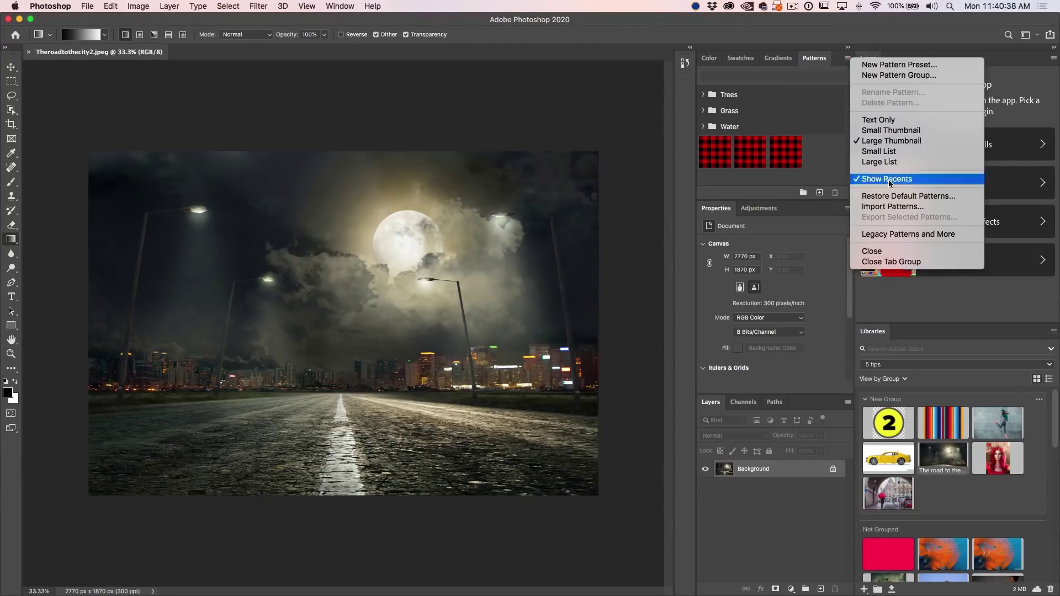
click(899, 235)
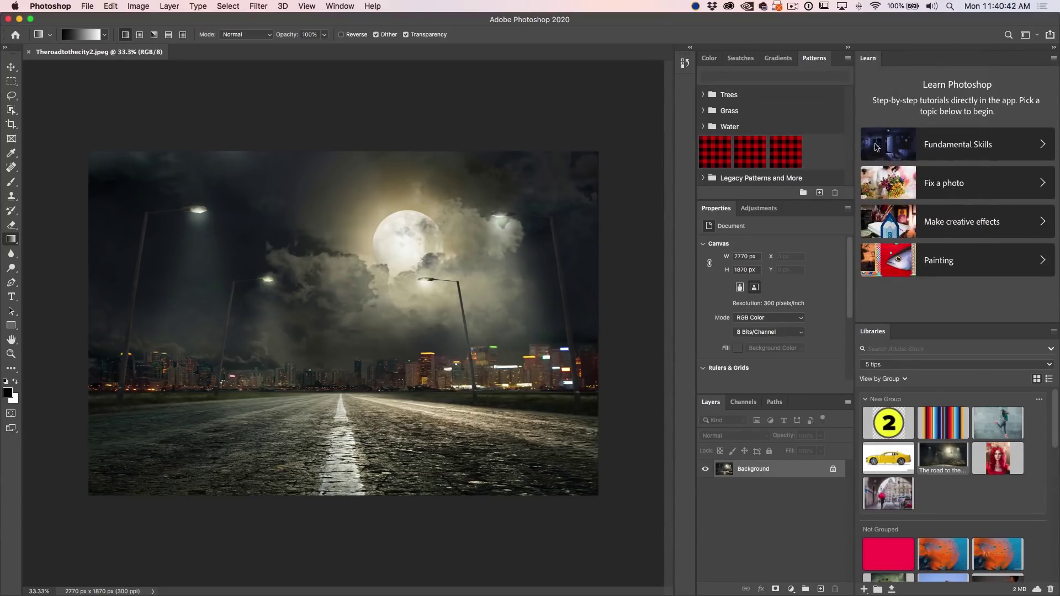
click(703, 179)
drag(849, 118, 844, 145)
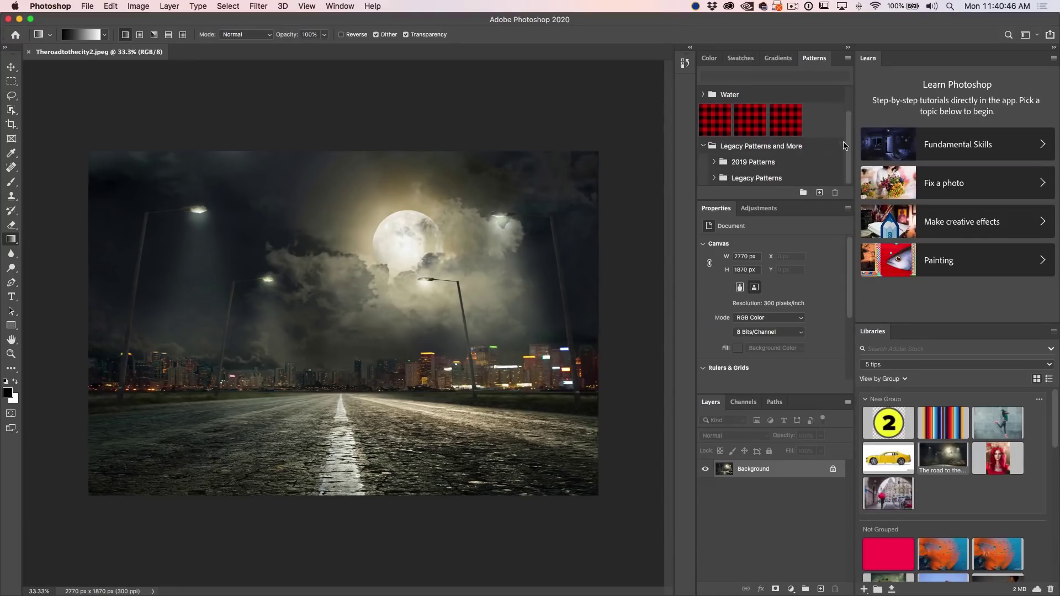
- Expand the Legacy Patterns folder, float the Patterns panel over the canvas and make it tall enough to show all subfolders
click(714, 177)
drag(850, 114, 837, 188)
drag(813, 65, 480, 82)
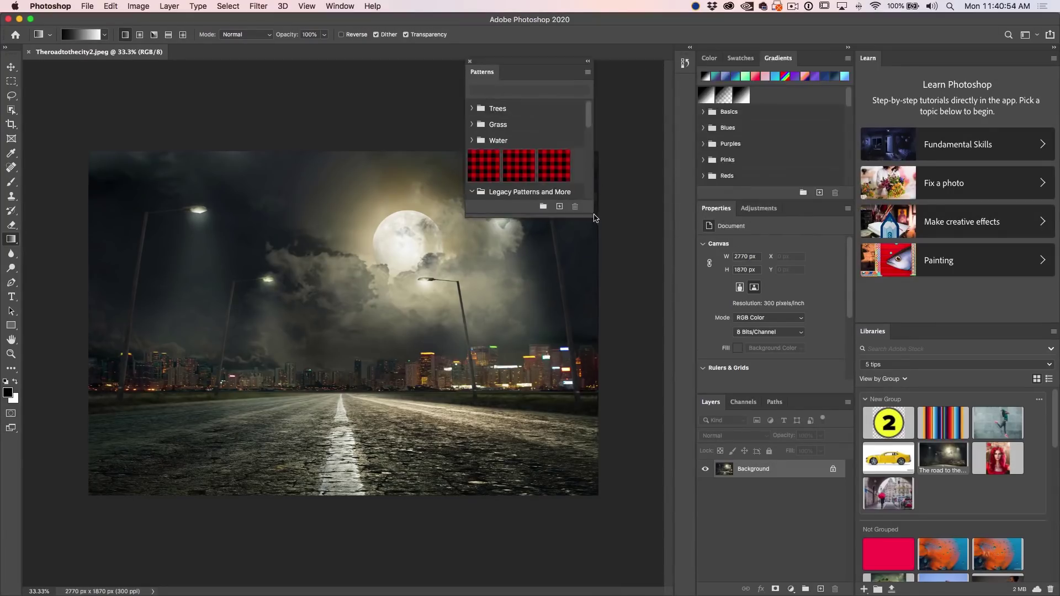
drag(590, 216, 520, 554)
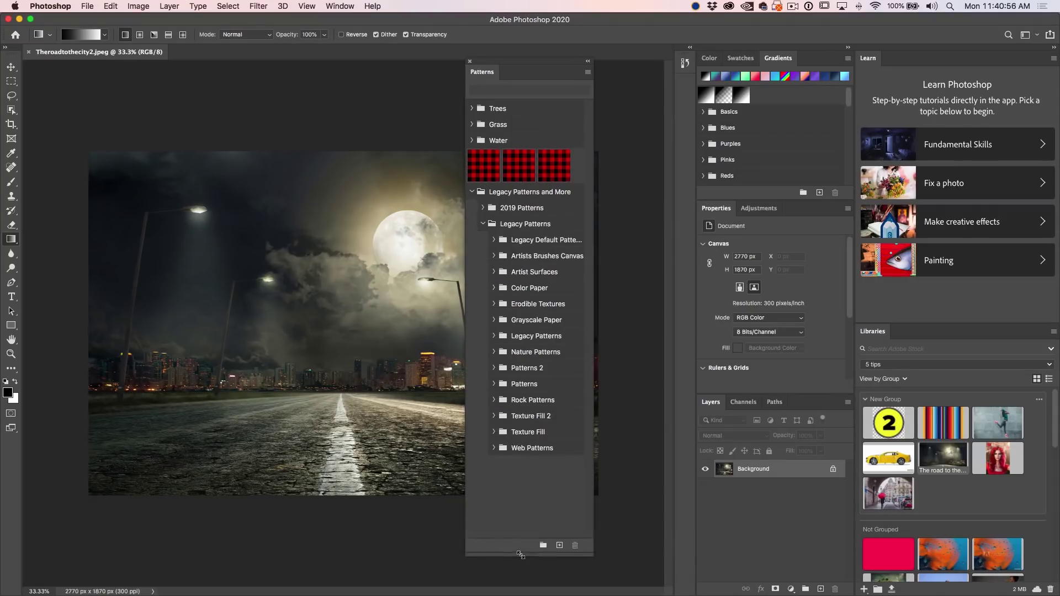
- Expand all subfolders inside Legacy Patterns at once and widen the floating Patterns panel to fit six thumbnails per row
click(494, 240)
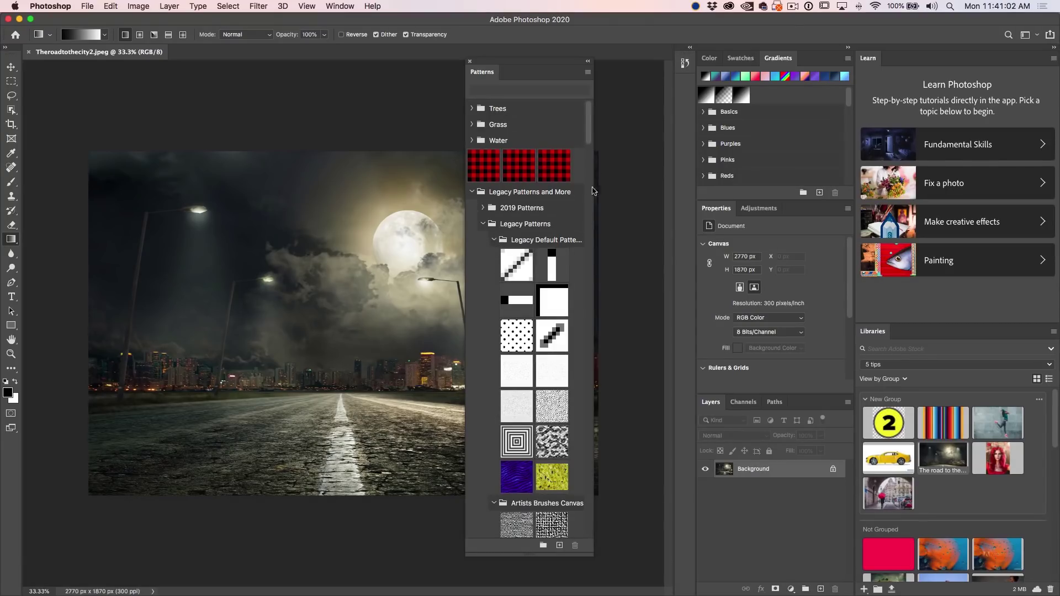
drag(592, 136, 614, 126)
drag(591, 132, 531, 199)
drag(465, 201, 321, 201)
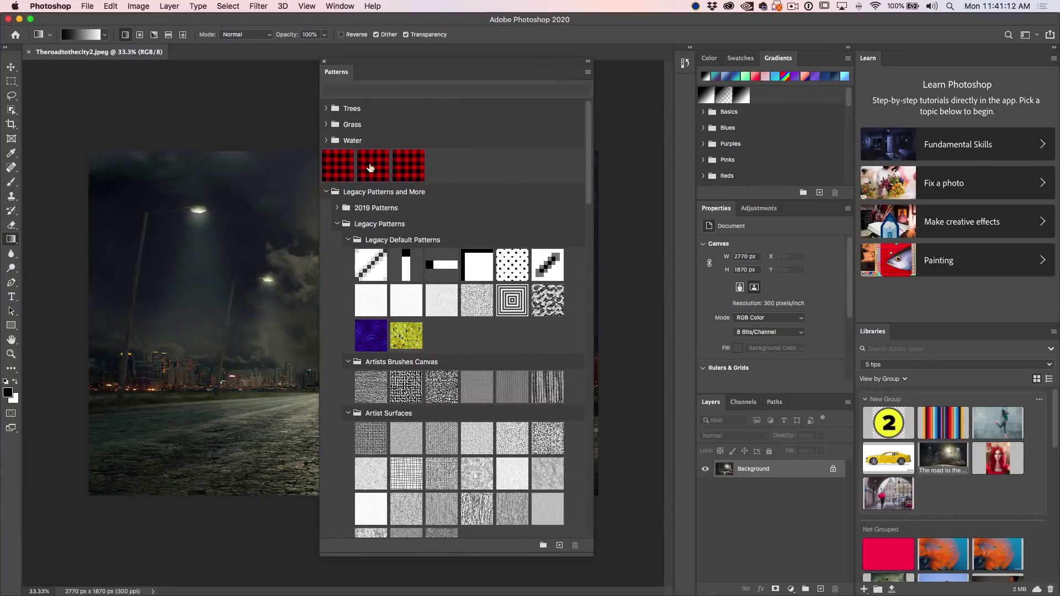
- Expand the 2019 Patterns folder with its subfolders and look through the patterns
click(337, 208)
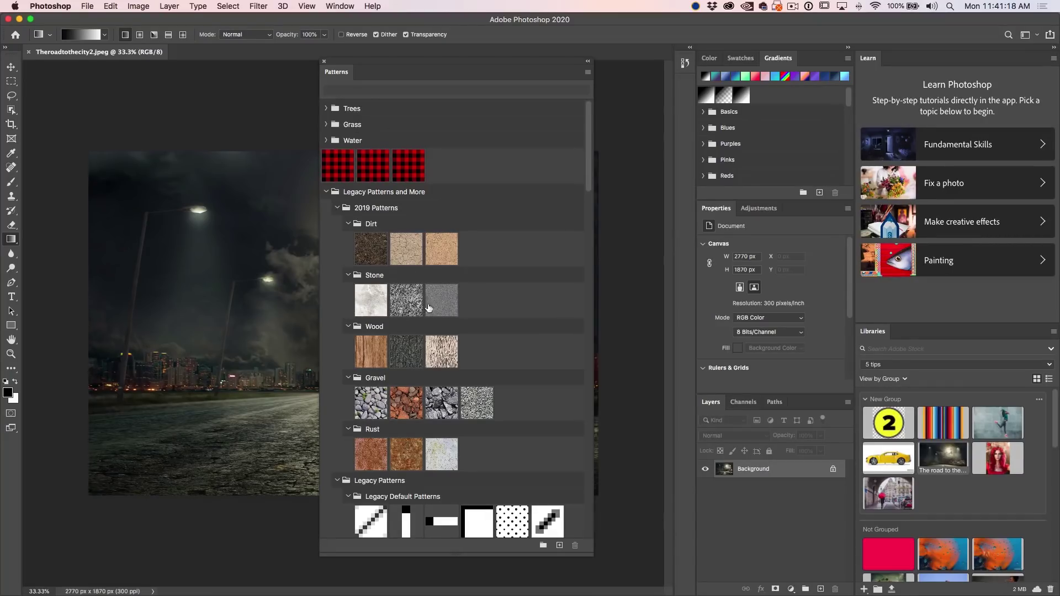
scroll(429, 308, down, 5)
scroll(386, 276, up, 5)
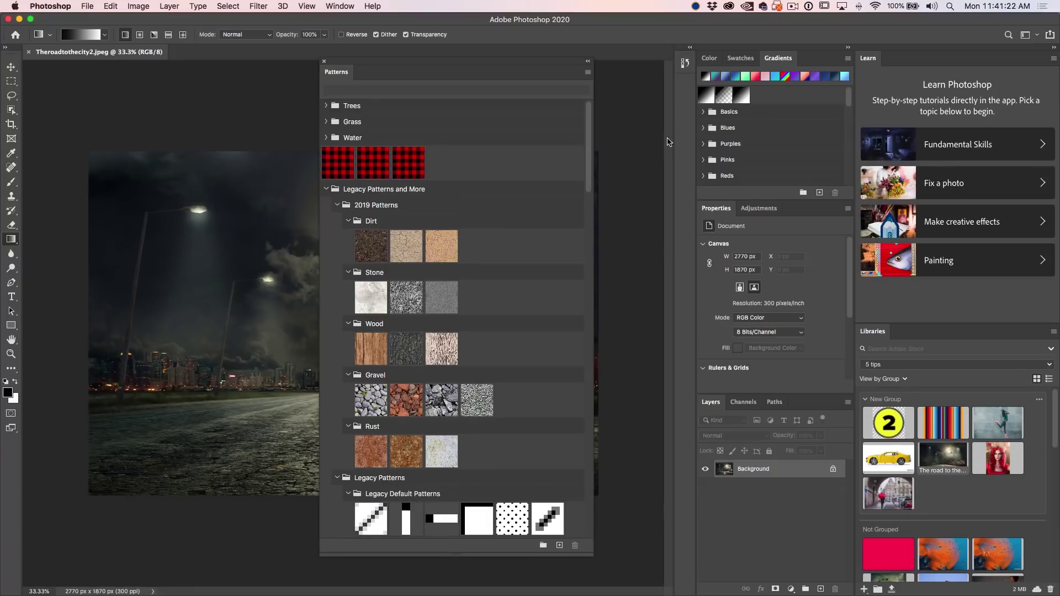
- Show the Shapes panel and enlarge it to fit ten thumbnails per row
click(338, 6)
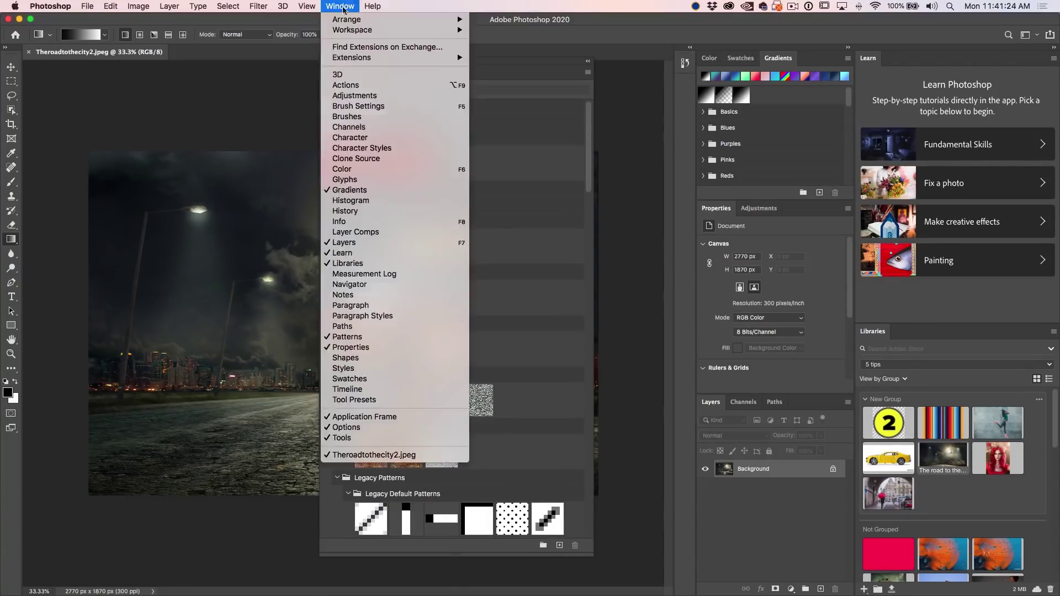
click(334, 357)
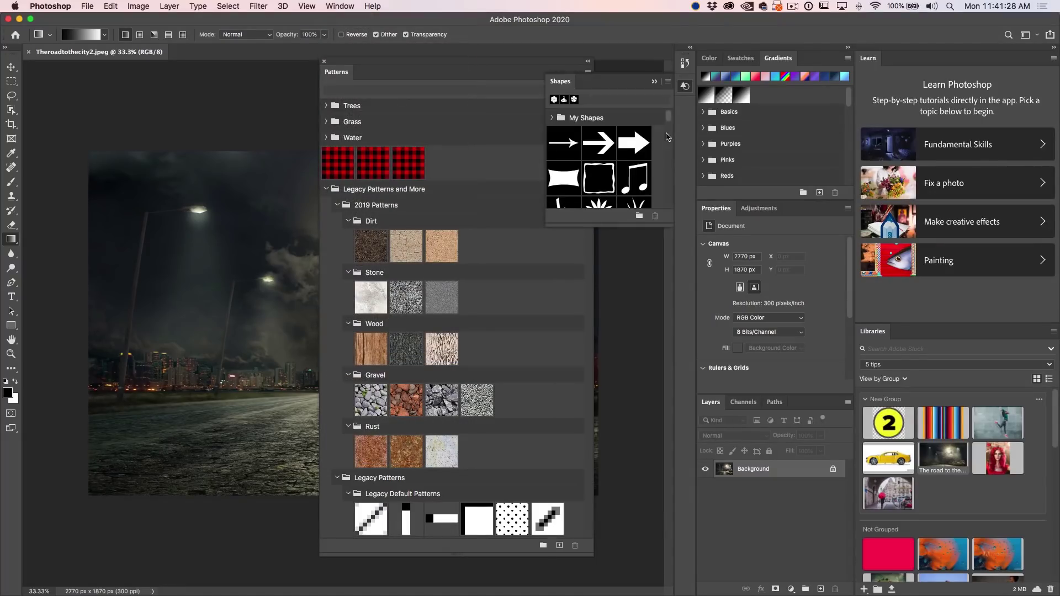
drag(544, 230, 284, 486)
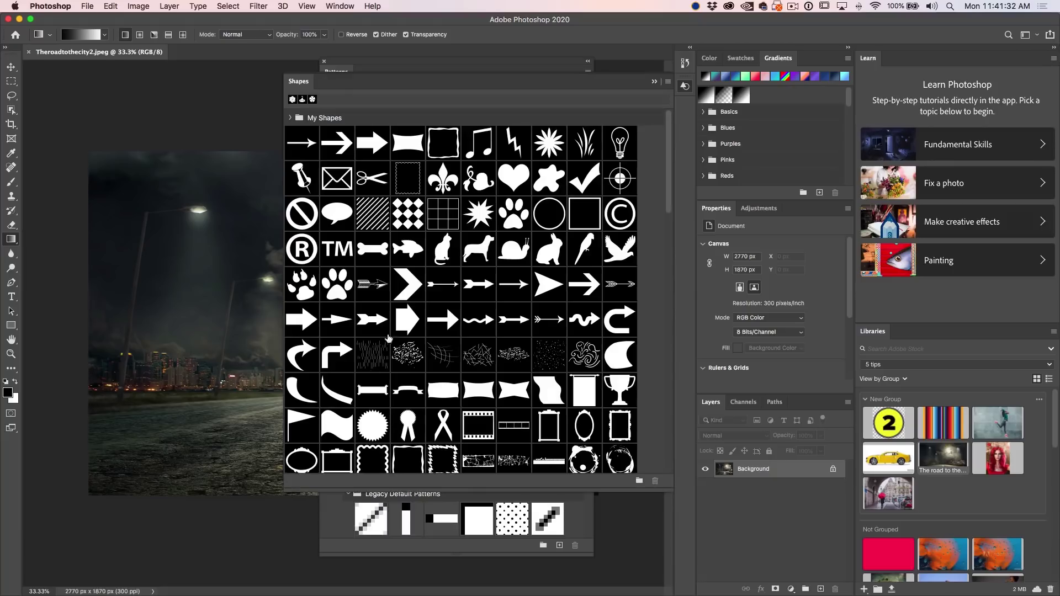
- Look through the loaded custom shapes and check the contents of the My Shapes group, leaving the group collapsed
scroll(503, 223, down, 15)
scroll(508, 231, up, 15)
click(290, 117)
click(301, 134)
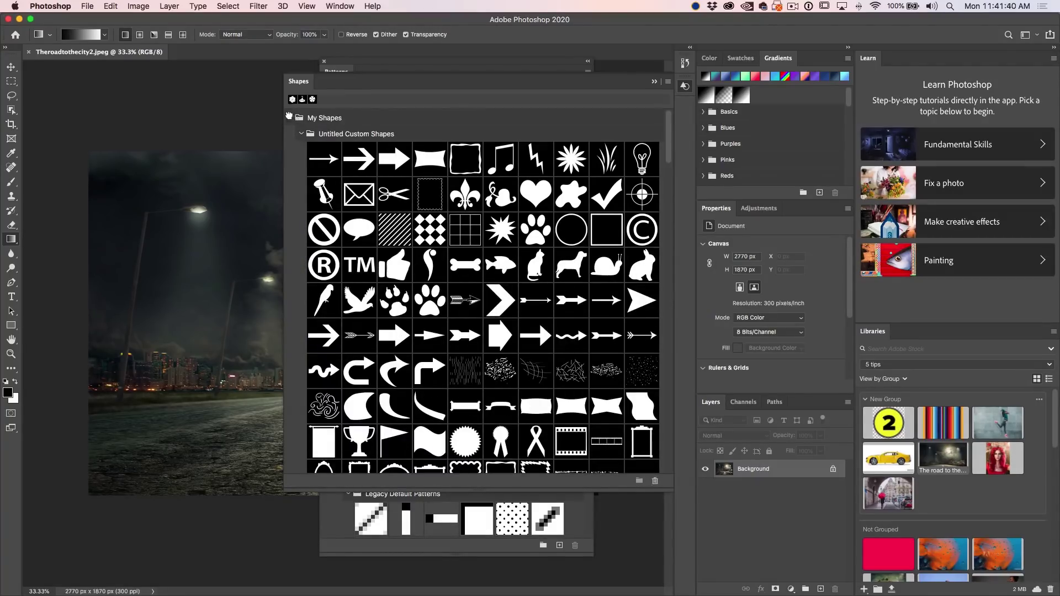
click(291, 117)
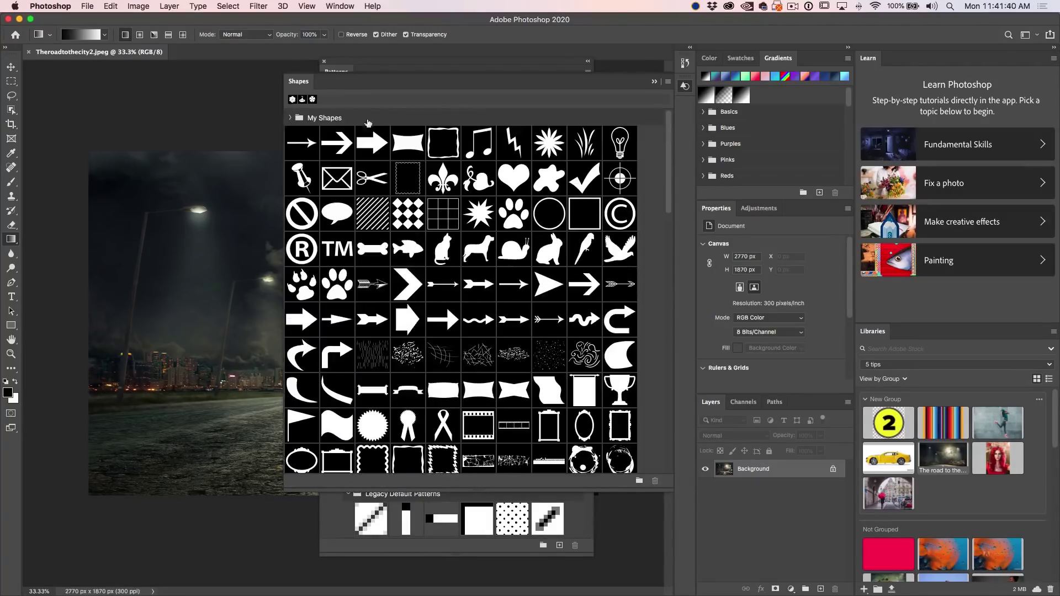
- Add the Legacy Shapes and More set to the Shapes panel and expand its group at the end of the list
click(668, 83)
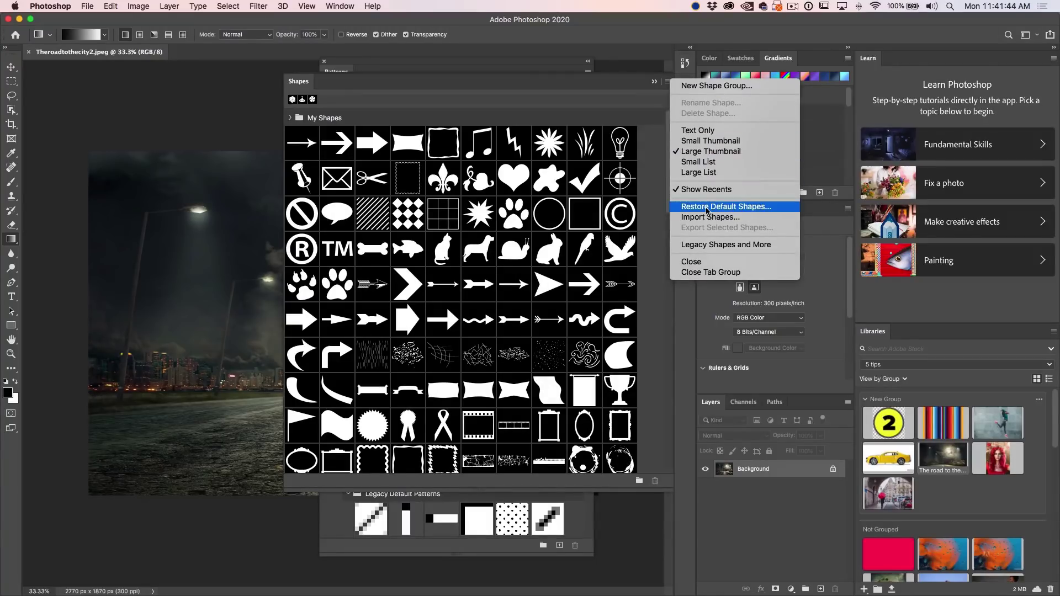
click(718, 245)
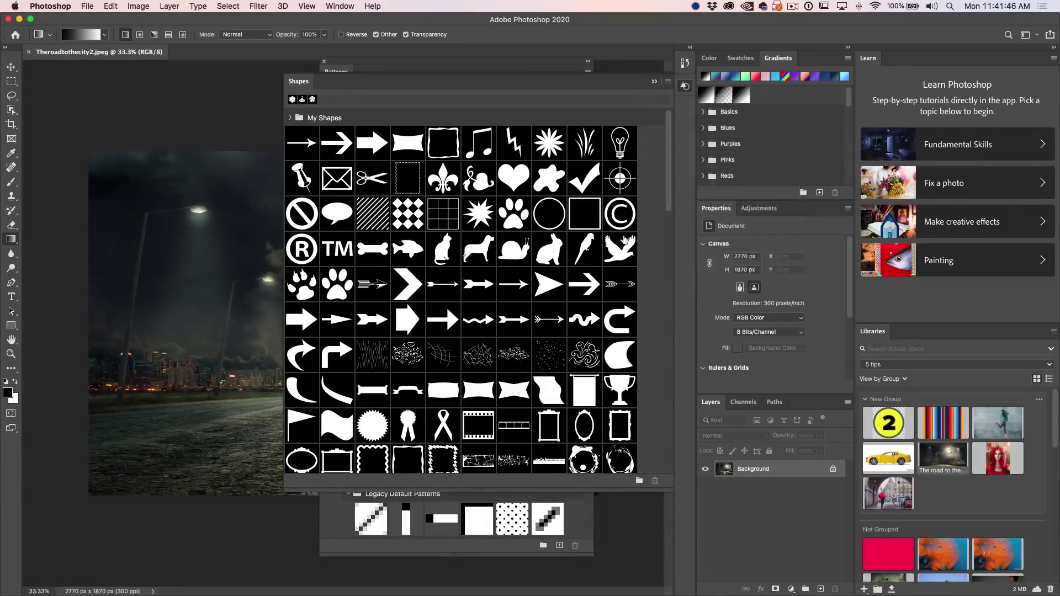
drag(669, 185, 639, 459)
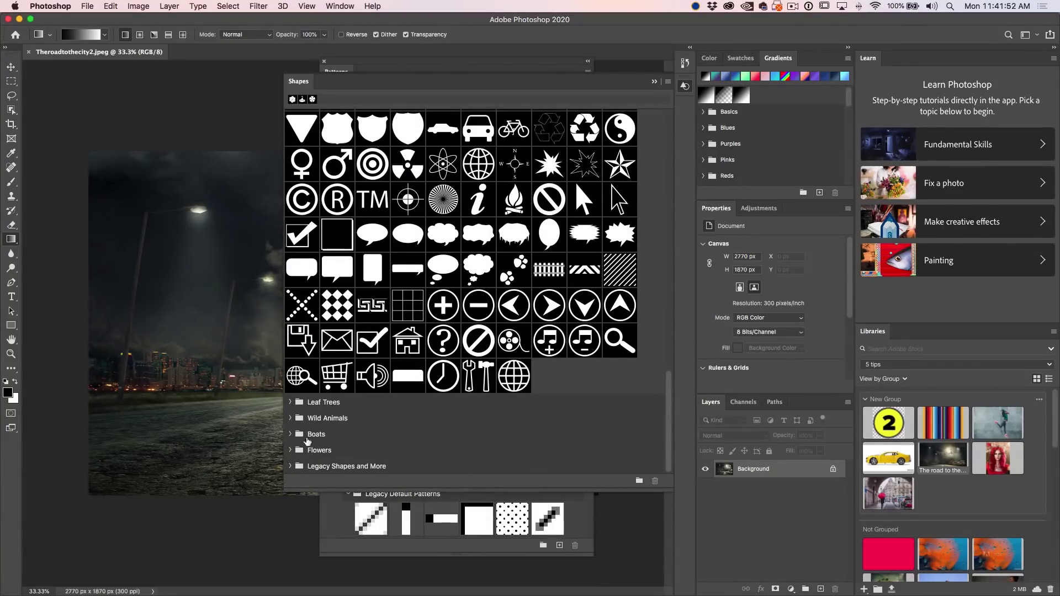
click(312, 466)
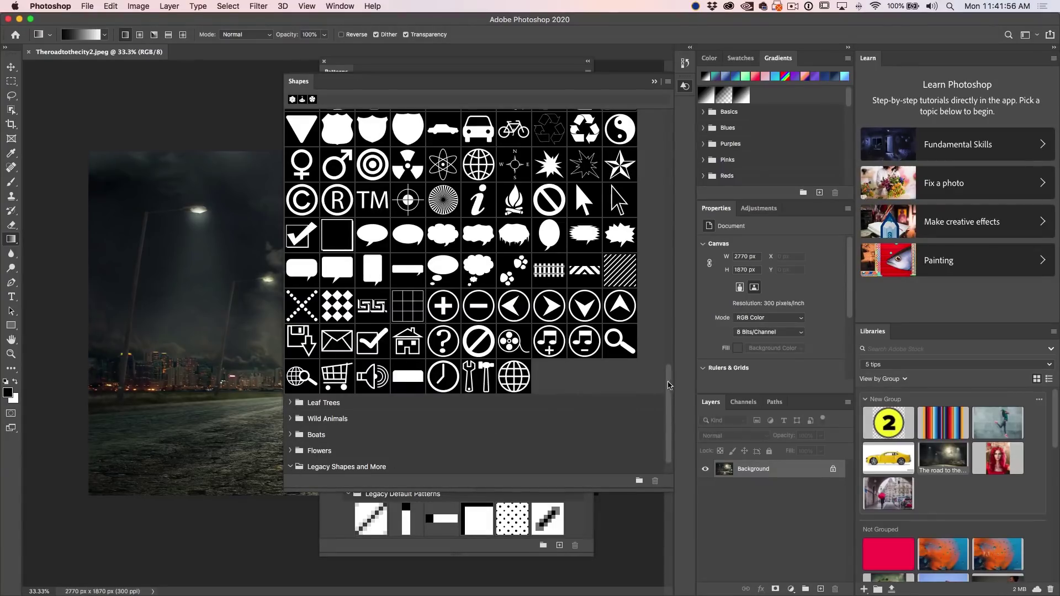
- Expand the 2019 Shapes folder with all its subfolders, plus the All Legacy Default Shapes folder, and look through the shapes
scroll(660, 403, down, 2)
click(301, 451)
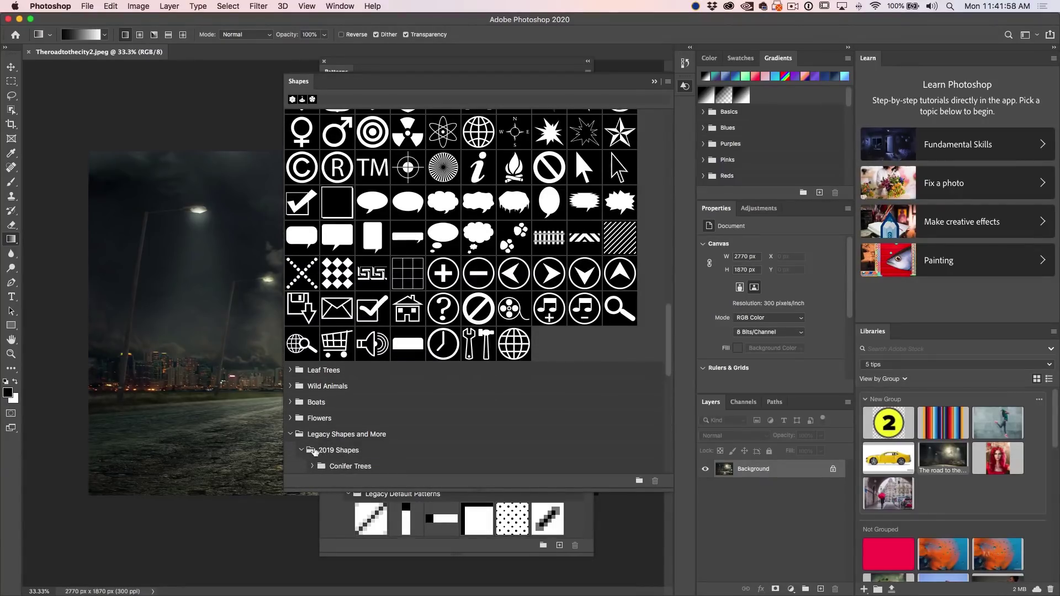
click(313, 450)
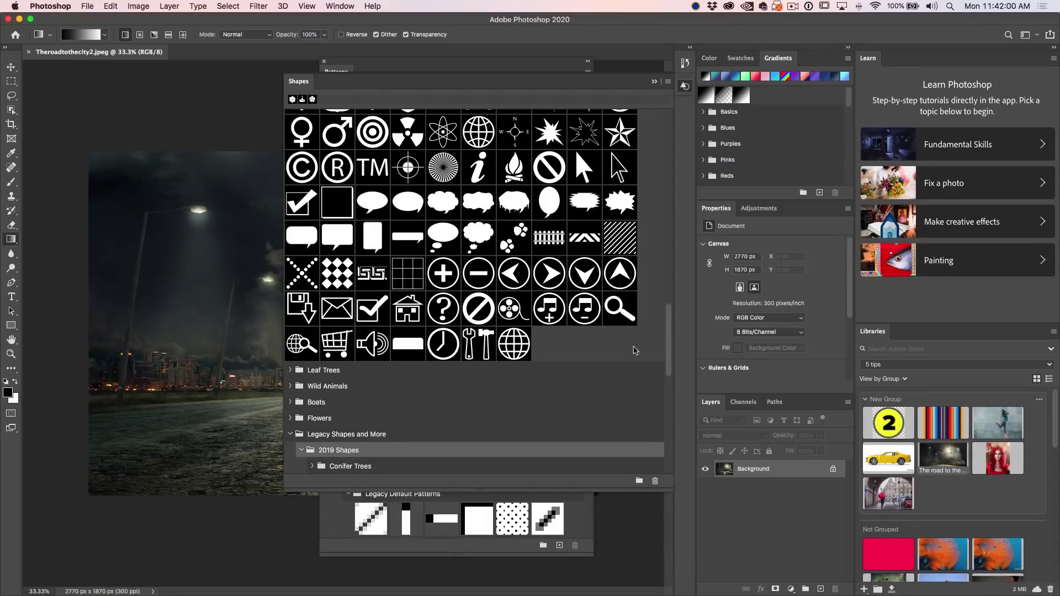
drag(667, 337, 670, 382)
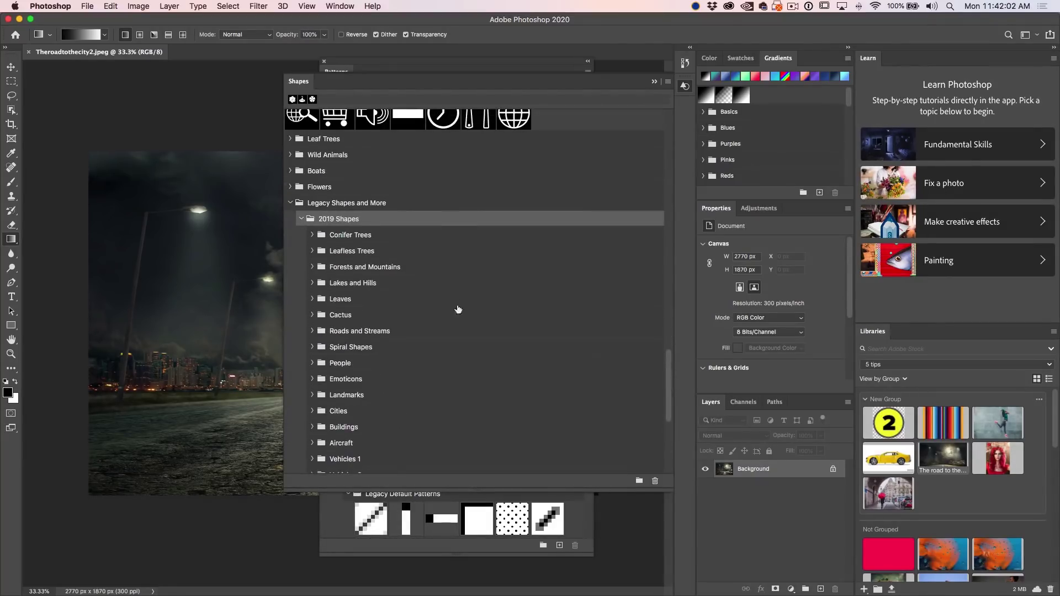
super+click(312, 235)
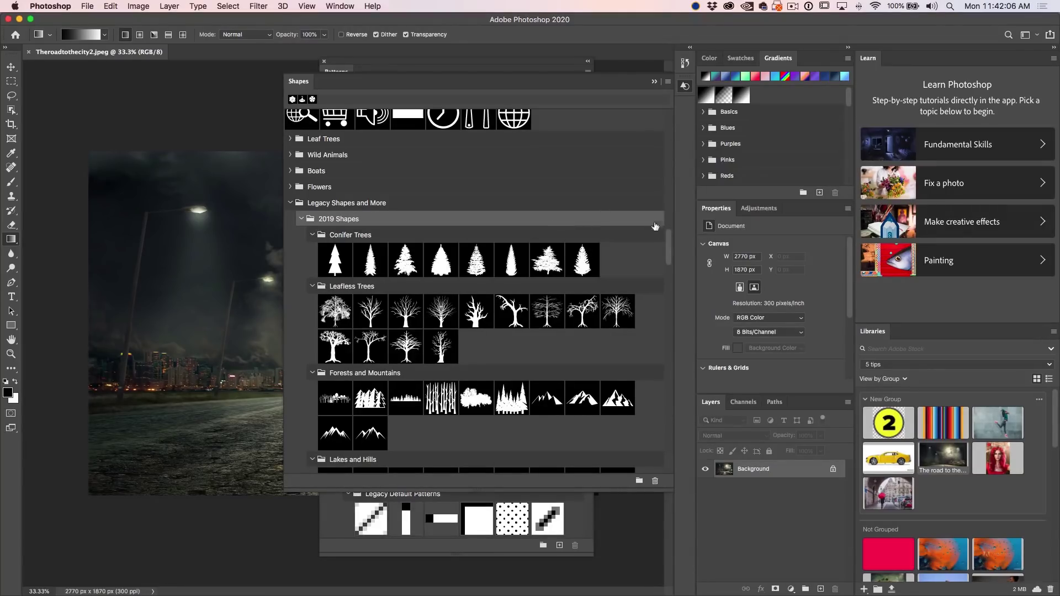
drag(669, 239, 665, 452)
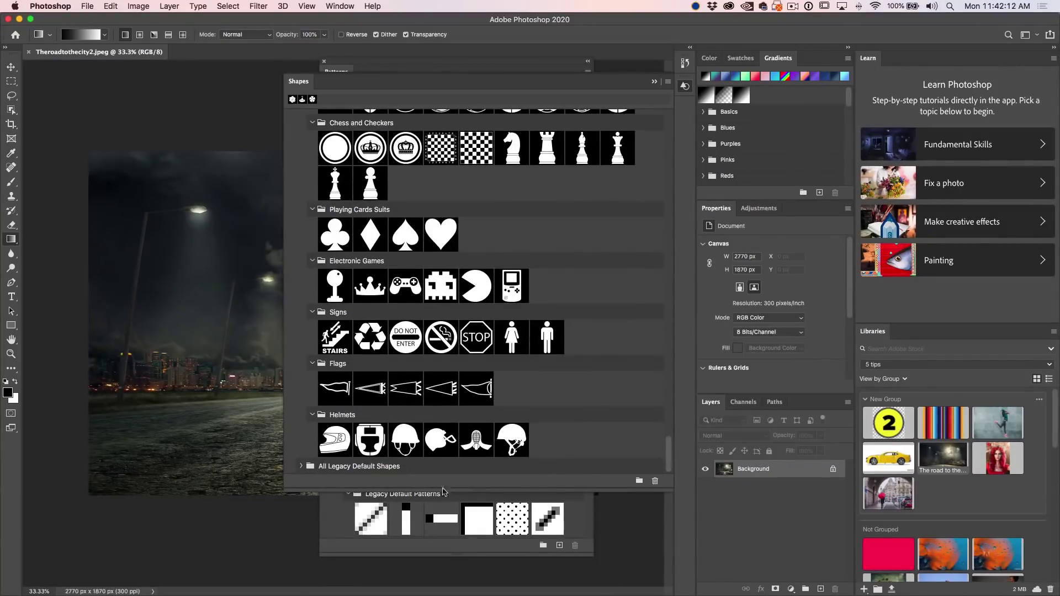
click(300, 466)
drag(672, 335, 699, 105)
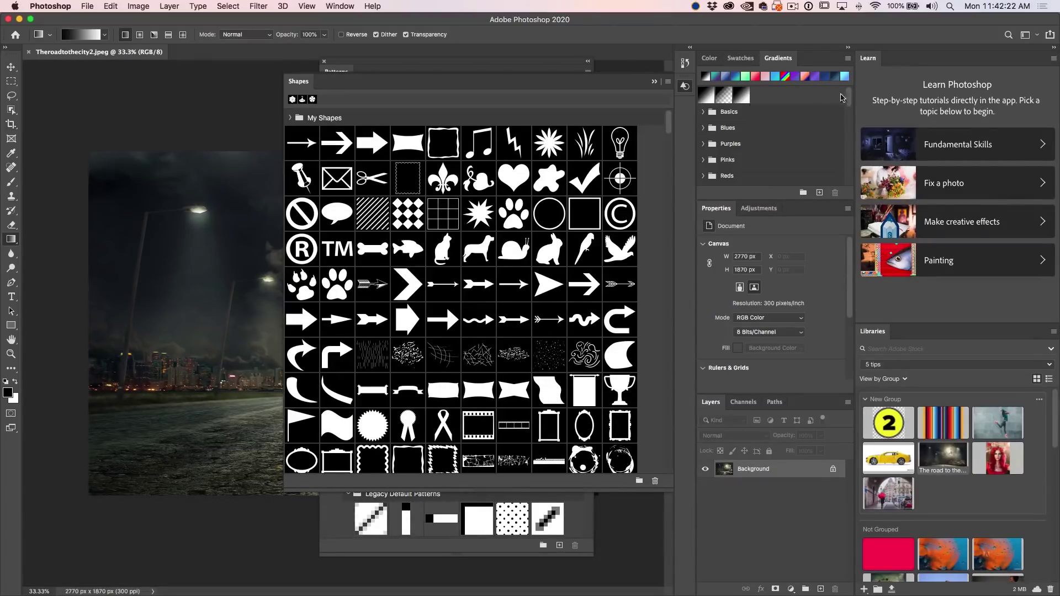
- Expand the first Legacy Gradients group in the Gradients panel and return to the start of the gradient list
drag(849, 98, 828, 181)
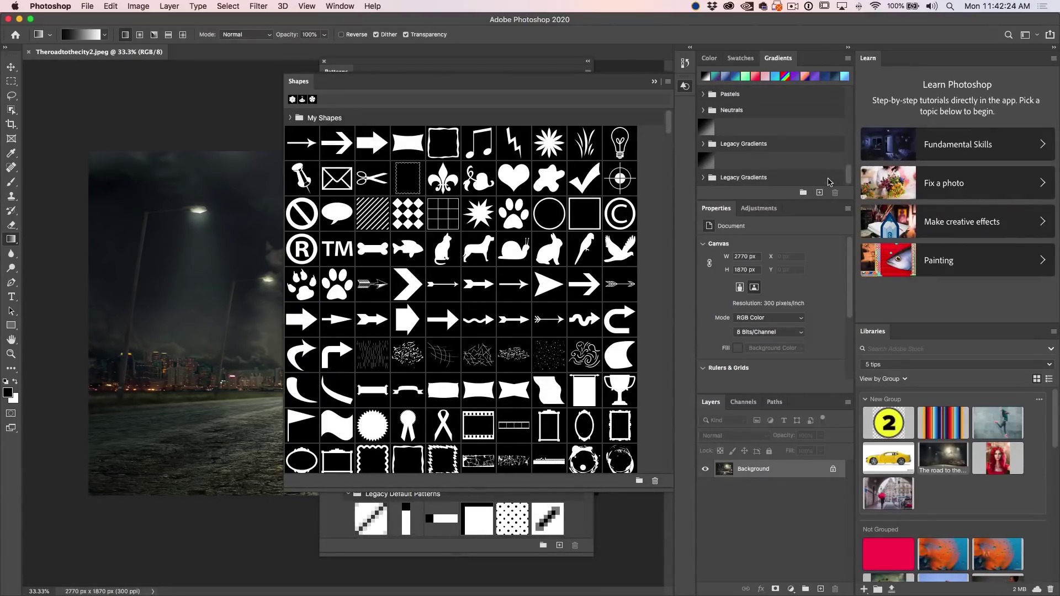
click(711, 144)
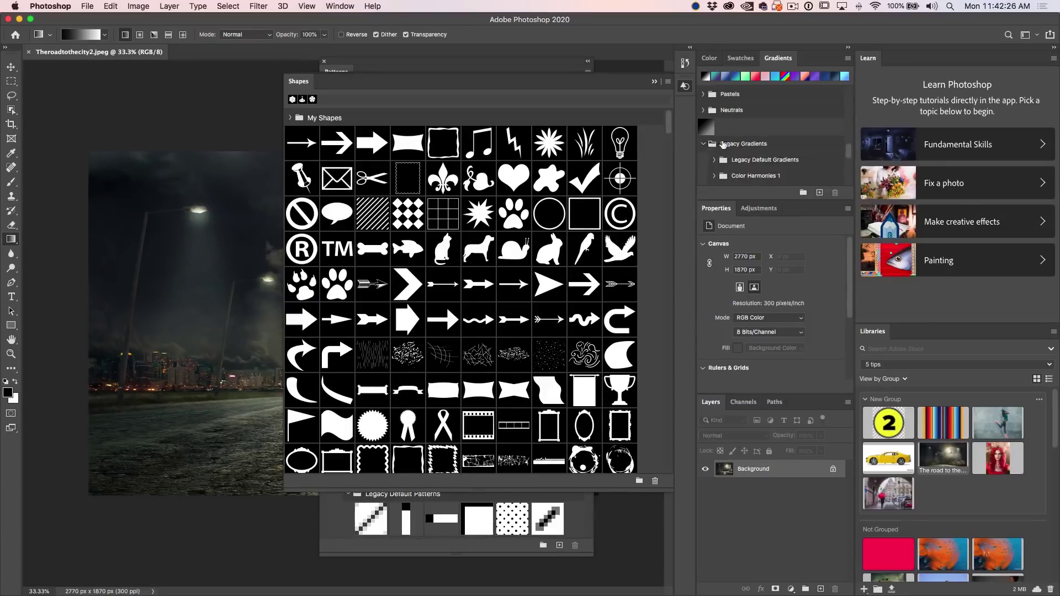
drag(846, 149, 848, 87)
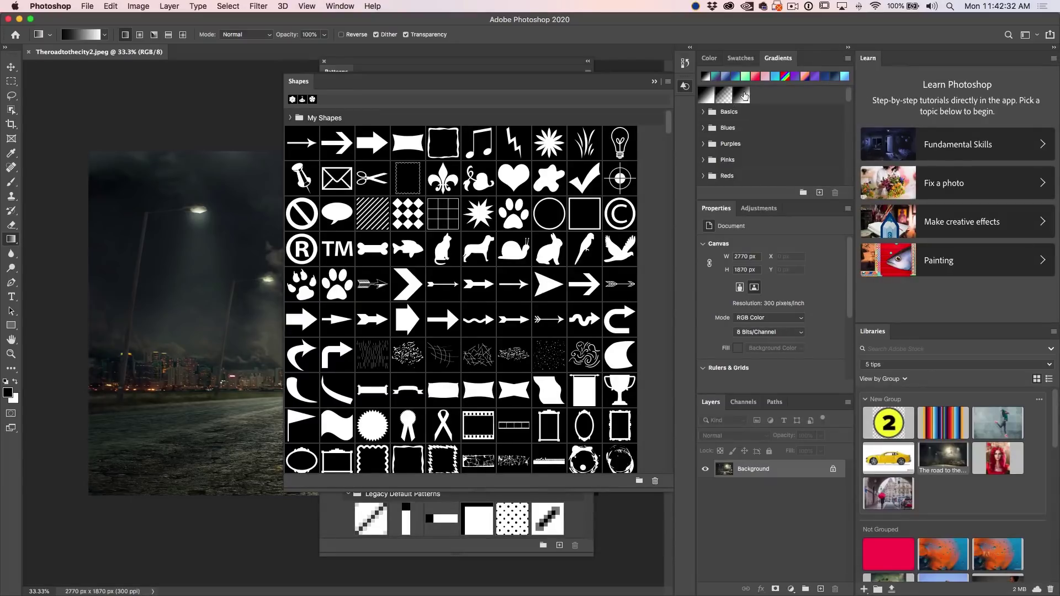
- Move the three loose gradients at the start of the Gradients panel into the Basics folder
click(744, 96)
shift+click(706, 96)
drag(744, 96, 738, 114)
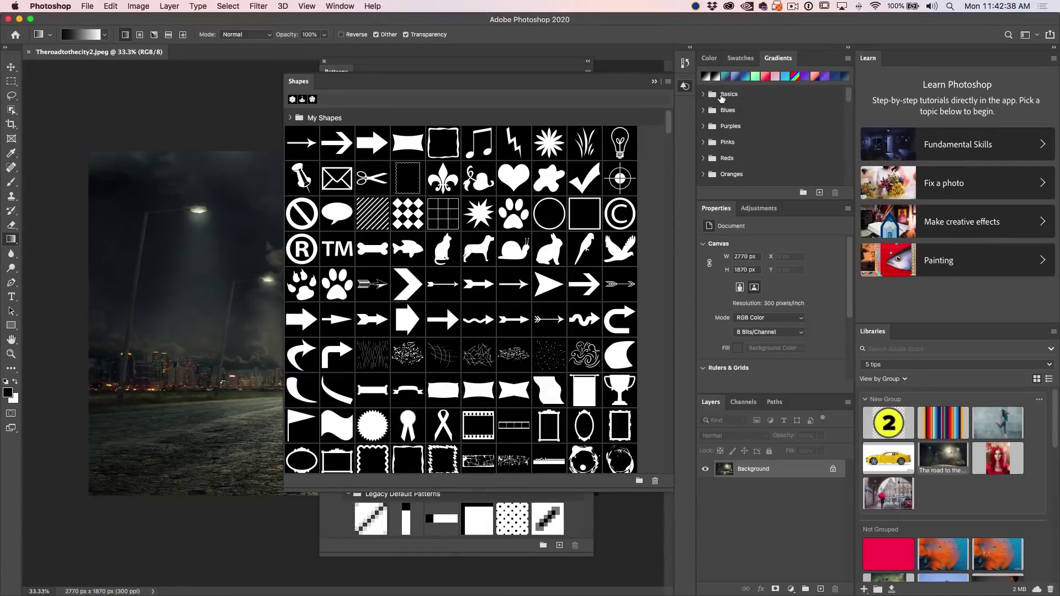
- Switch to the Move tool and collapse the Shapes panel and the floating Patterns panel
click(11, 67)
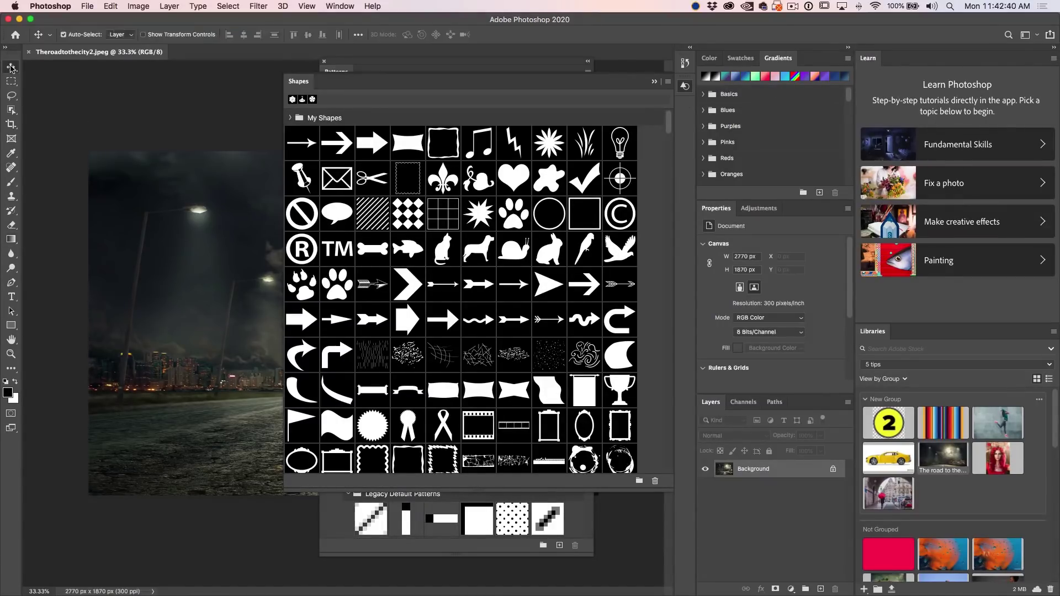
click(655, 83)
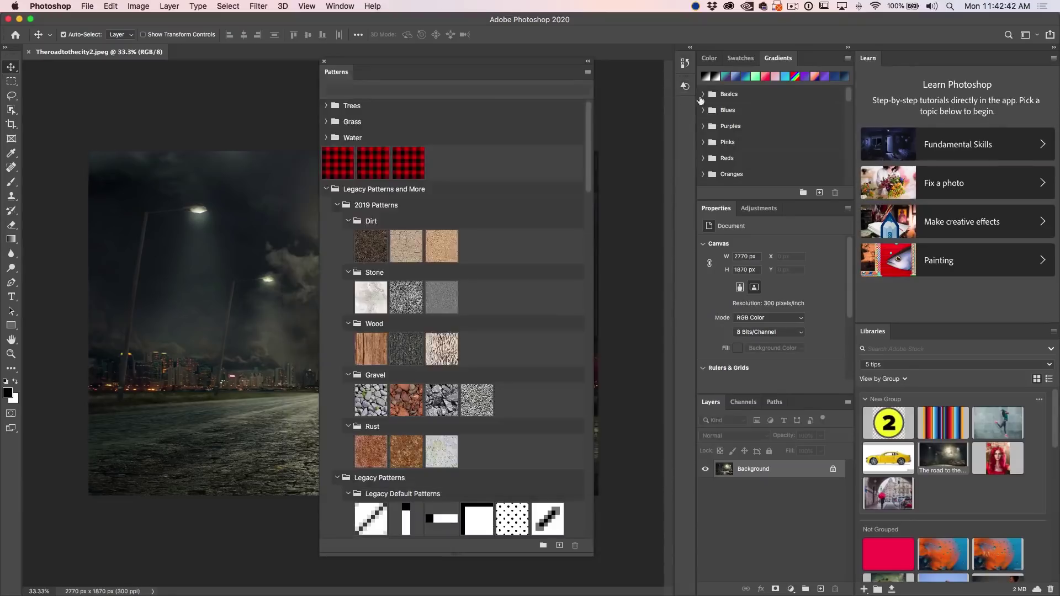
click(588, 64)
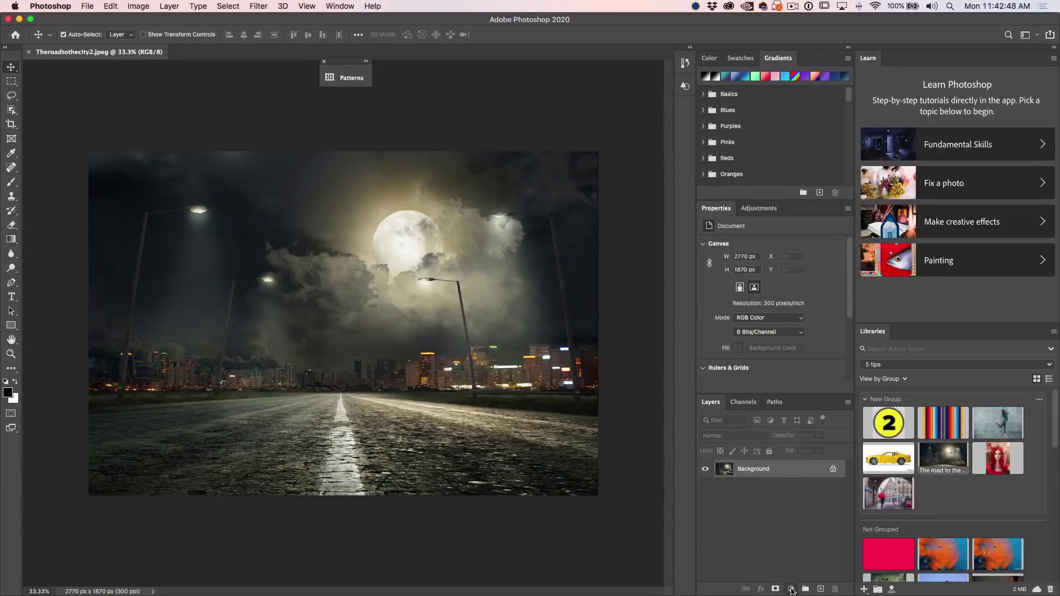
- Start a Gradient fill layer, check the Basics folder in its gradient picker, and cancel the fill
click(791, 590)
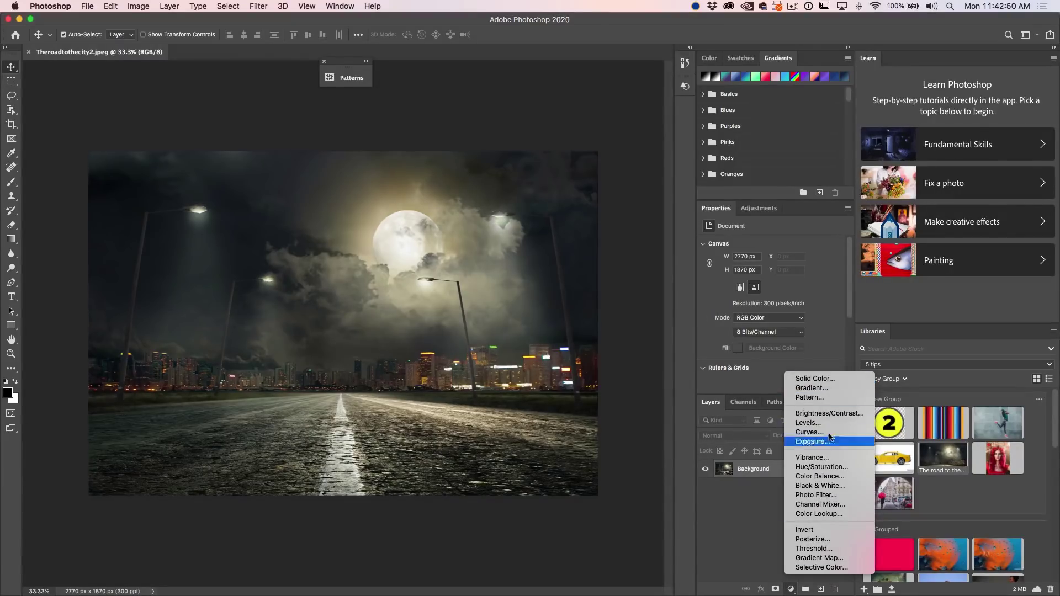
click(811, 388)
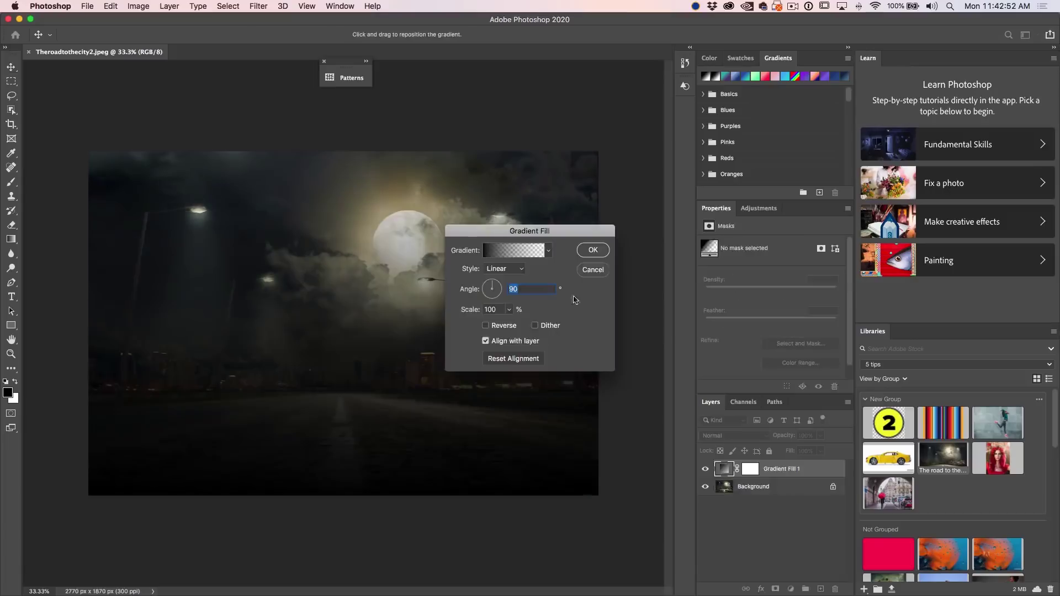
click(548, 252)
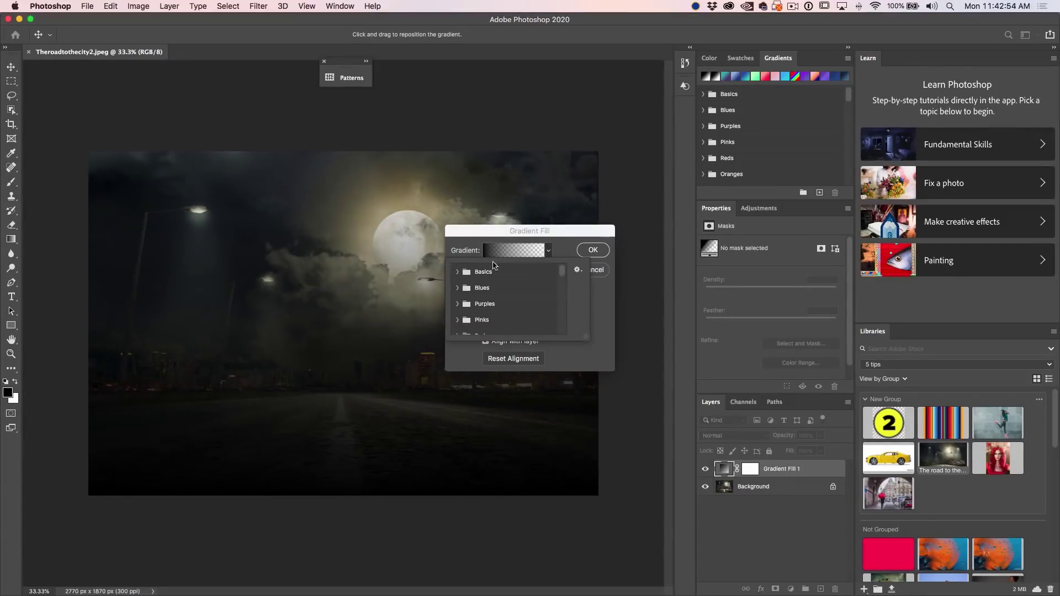
click(458, 272)
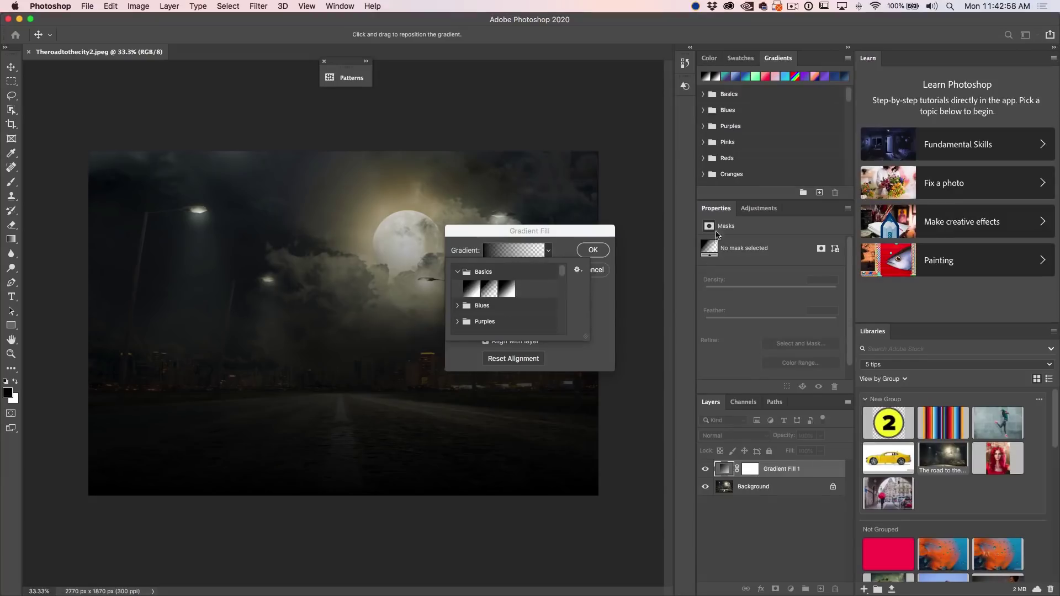
click(705, 96)
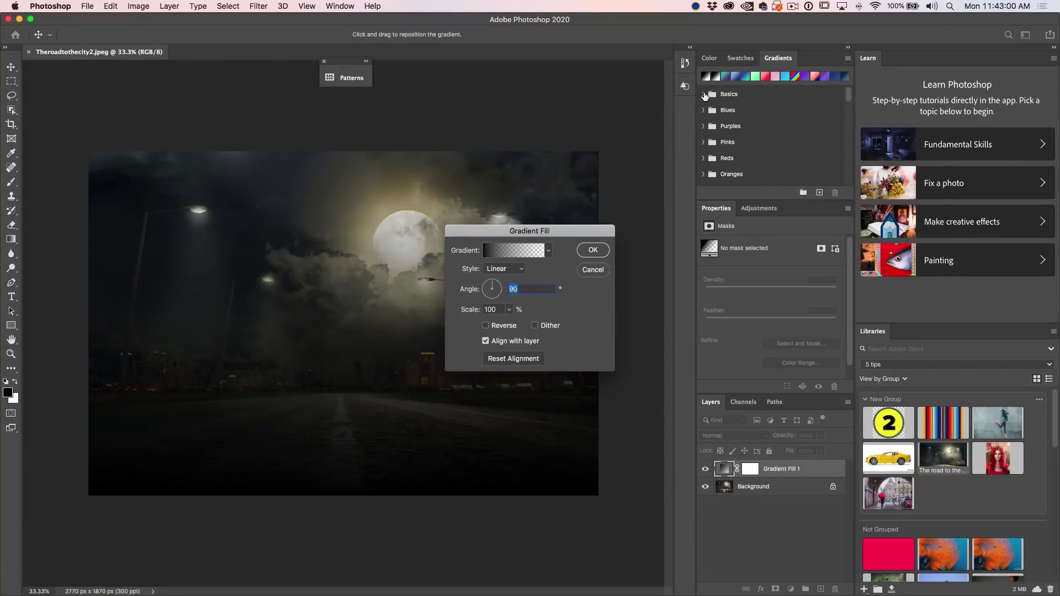
click(599, 270)
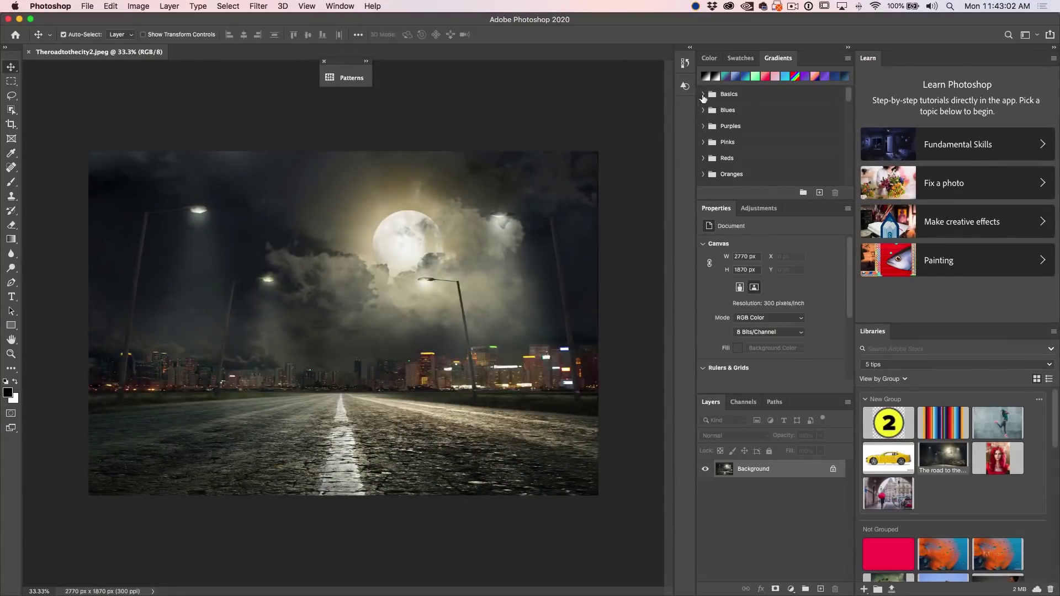
- Move all three gradients out of the Basics folder to the start of the gradient list, above the folders
click(703, 94)
click(753, 111)
shift+click(717, 112)
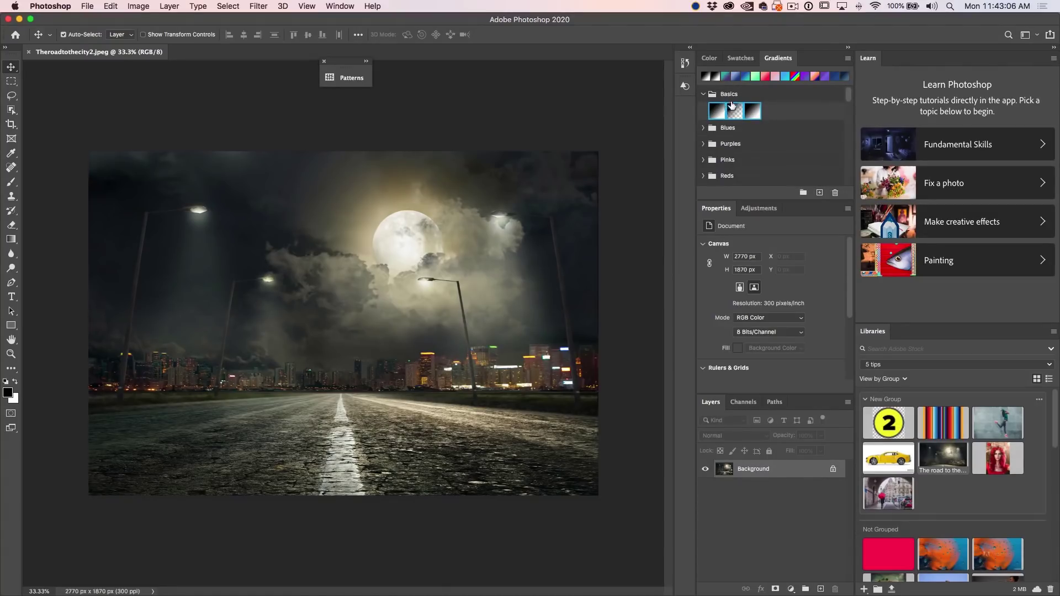
drag(755, 111, 756, 87)
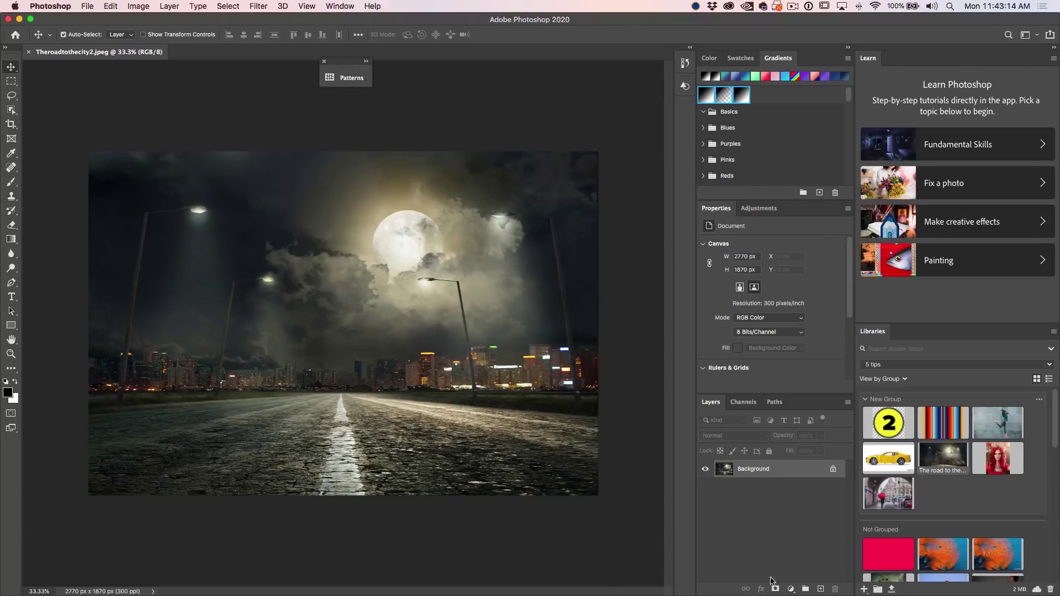
- Start a Gradient fill layer, try each of the three loose gradients in its gradient picker, and cancel the fill
click(790, 589)
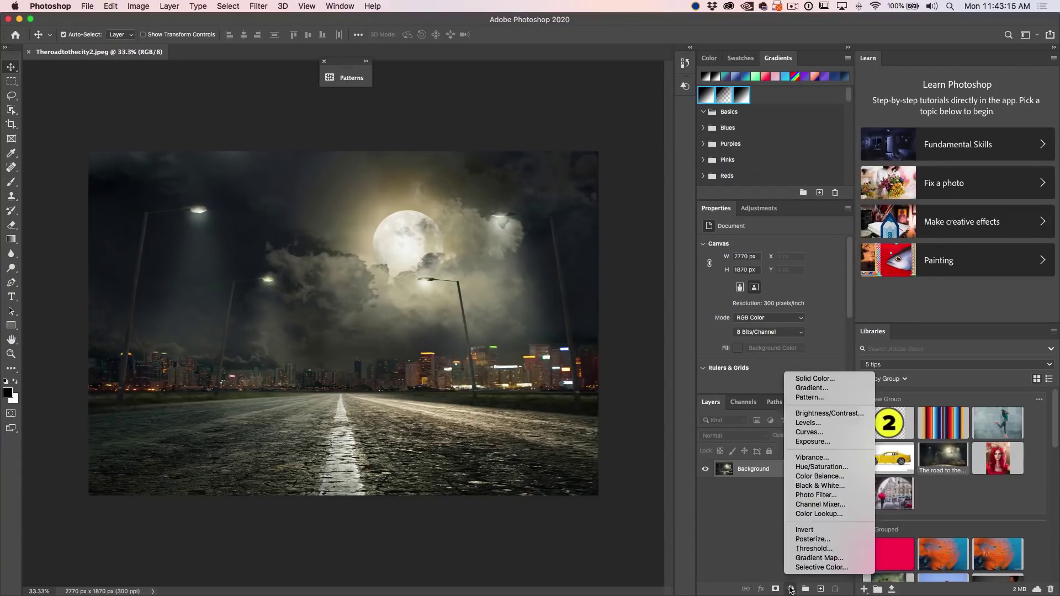
click(838, 388)
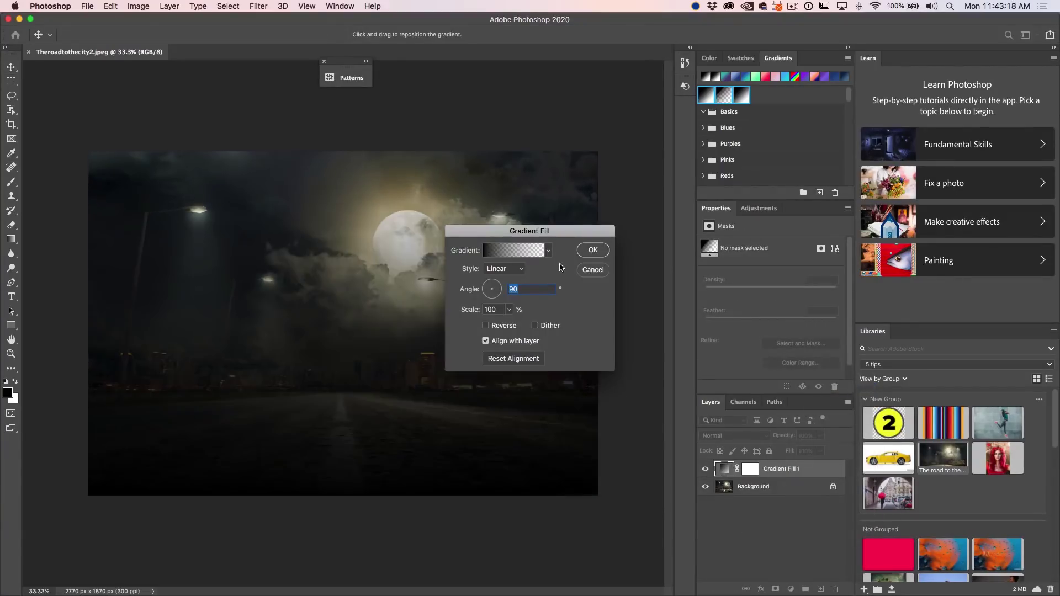
click(549, 251)
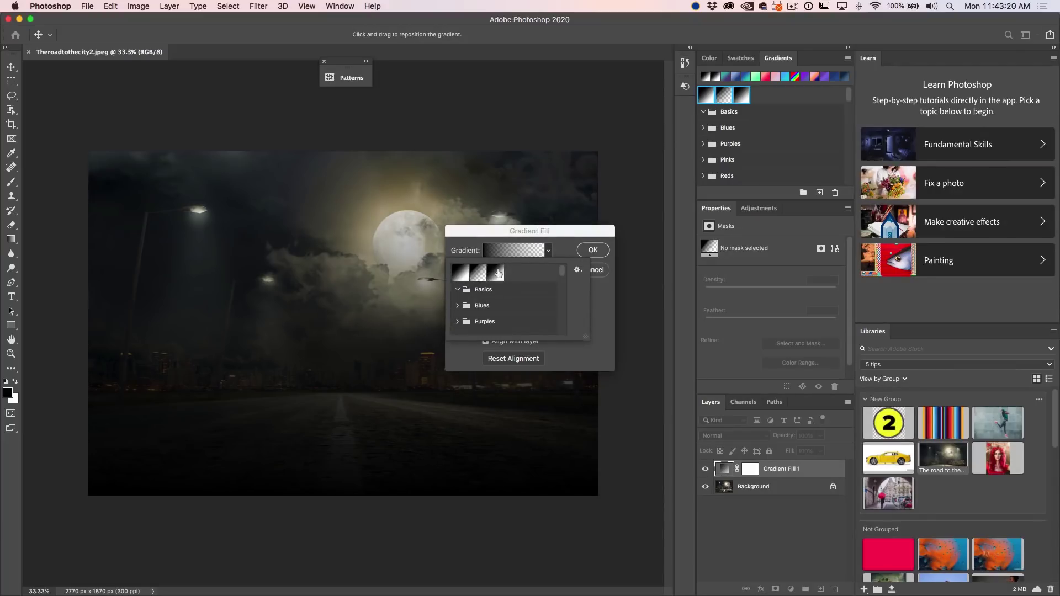
click(459, 274)
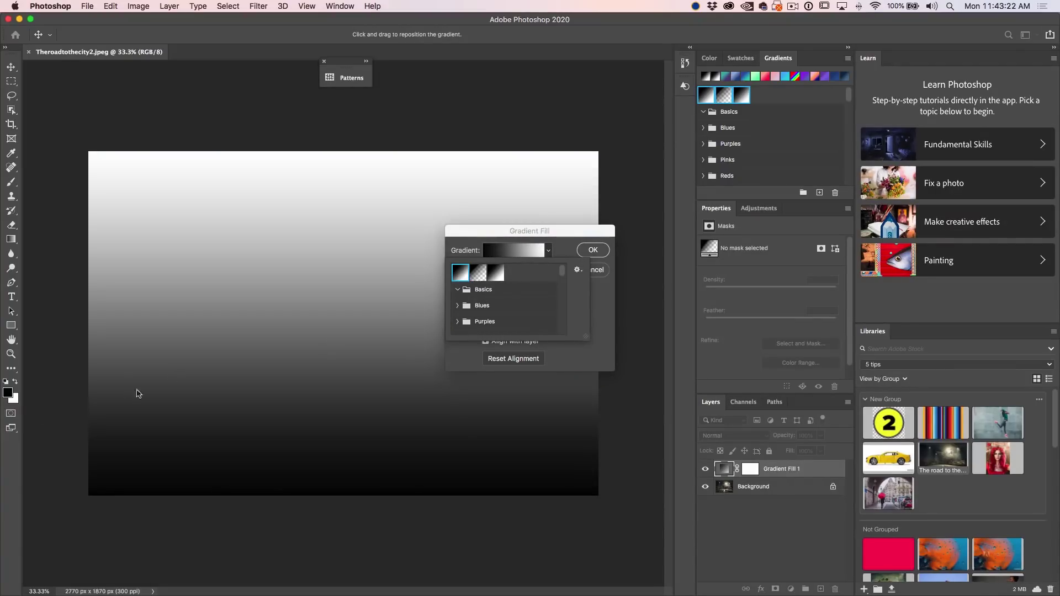
click(478, 275)
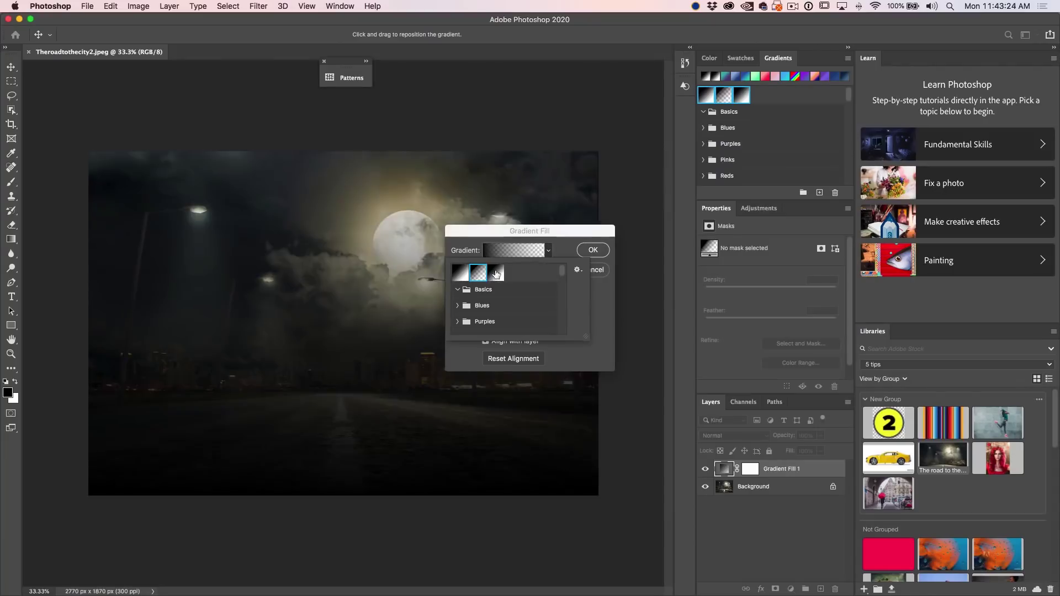
click(496, 274)
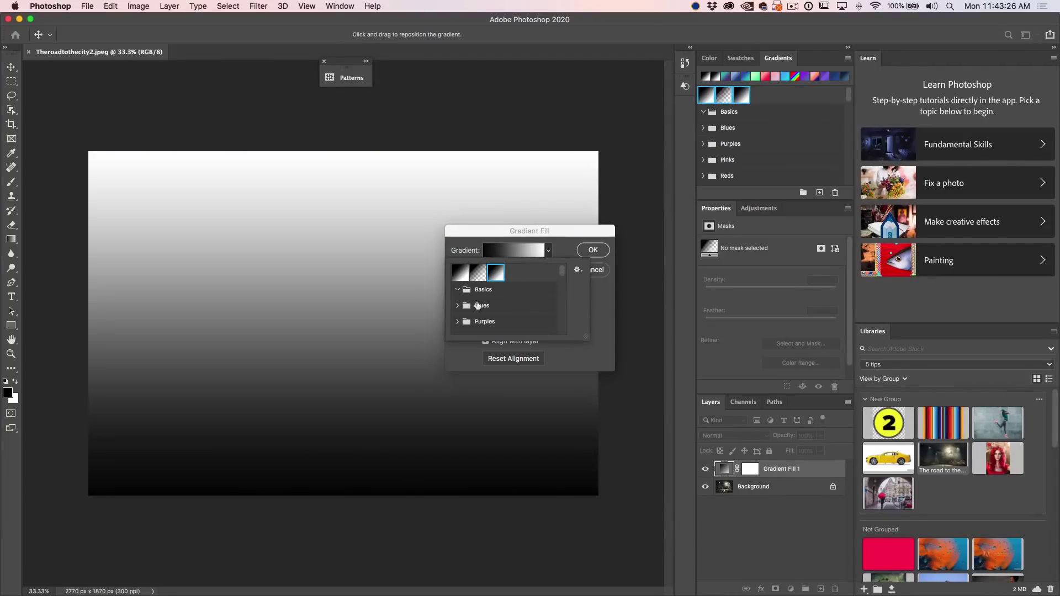
click(601, 248)
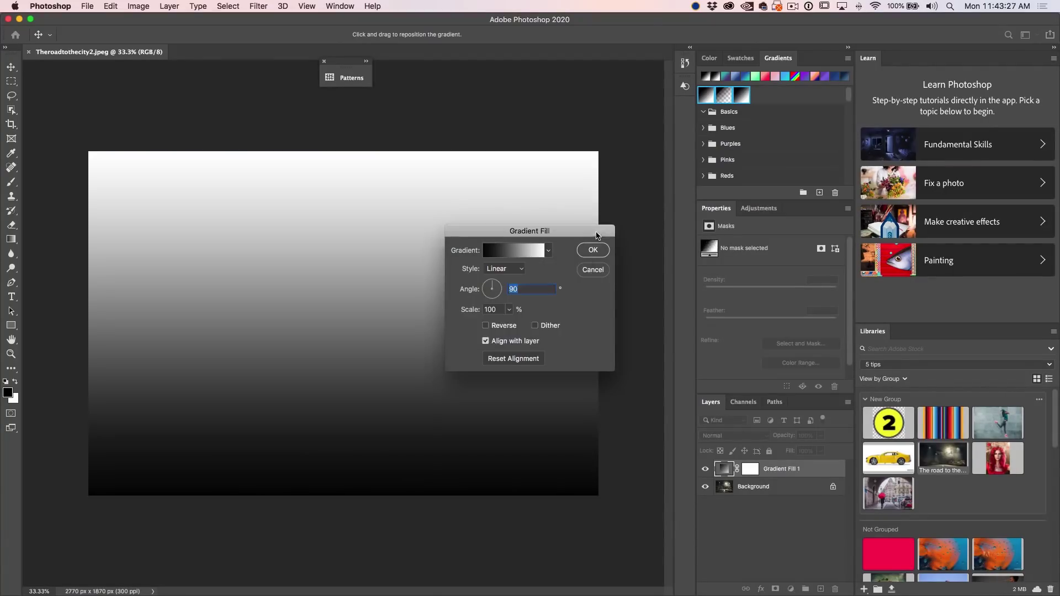
click(594, 270)
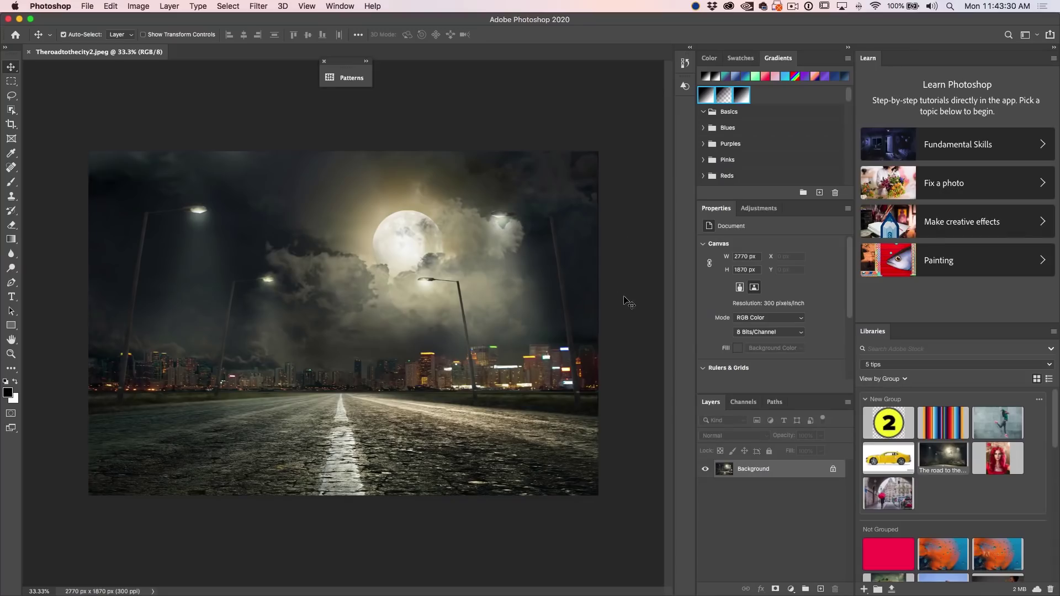